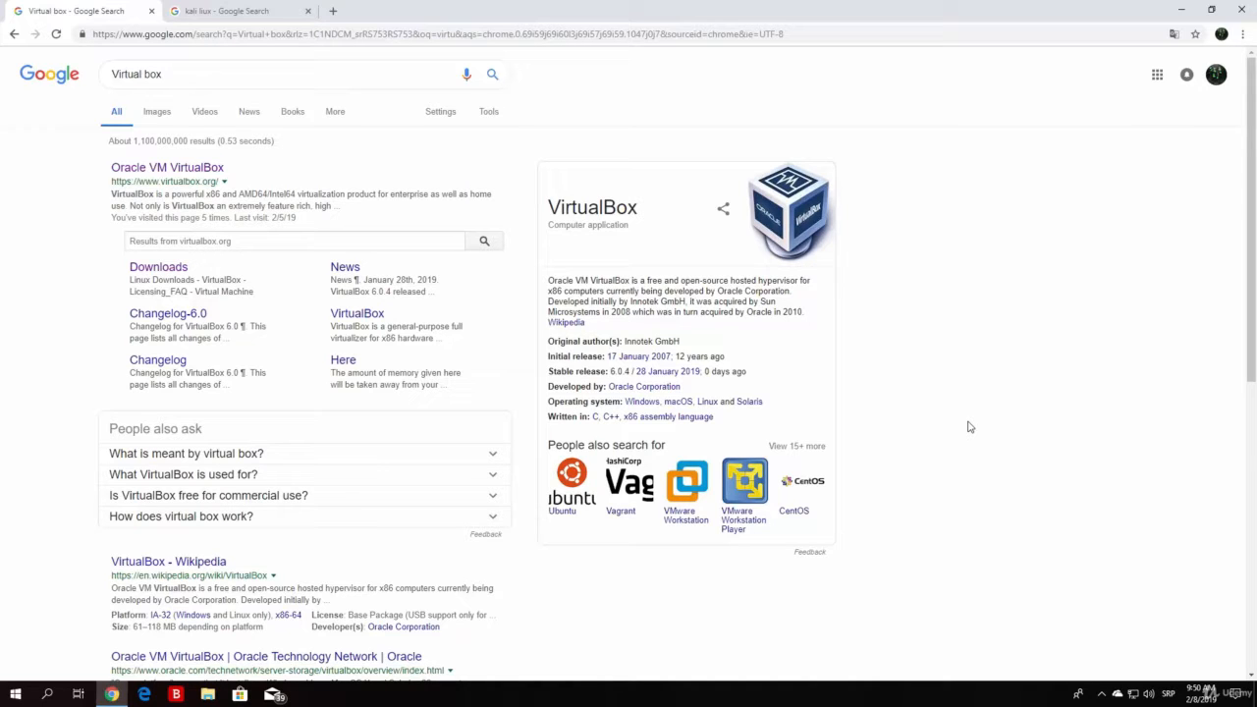
# Open the official Oracle VM VirtualBox website from the search results and go to its VirtualBox 6.0 download page
pyautogui.click(245, 18)
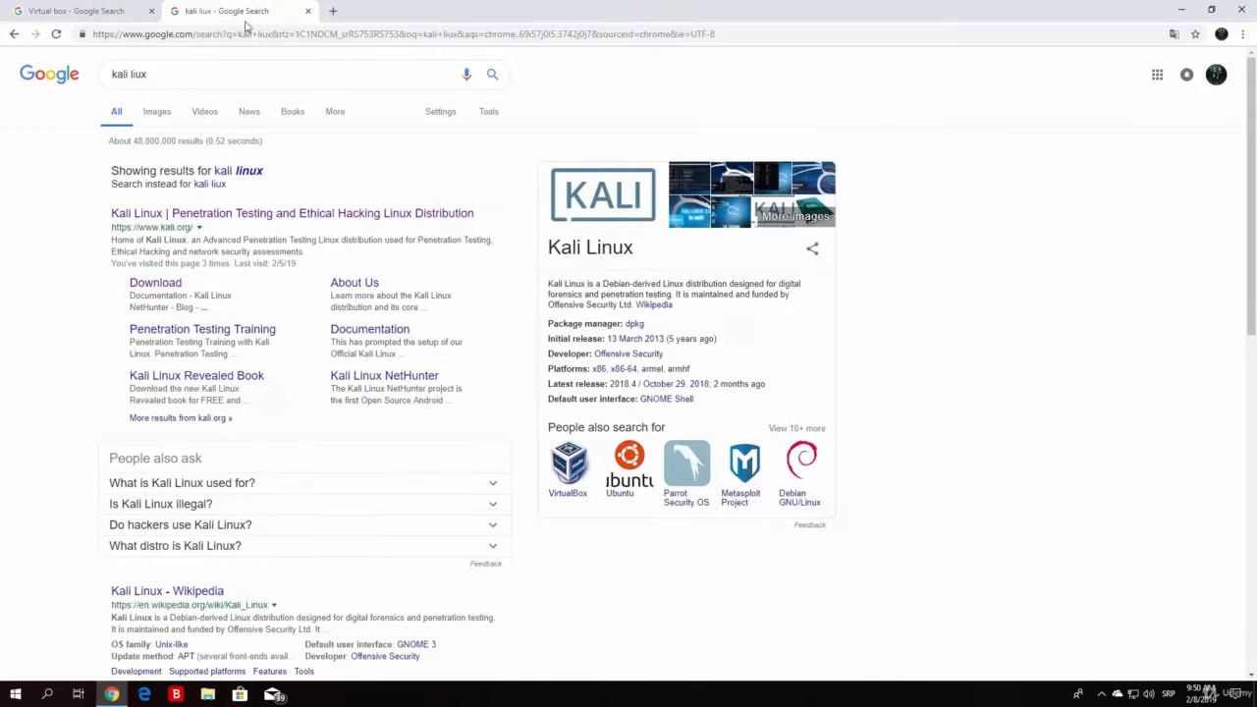
pyautogui.click(8, 5)
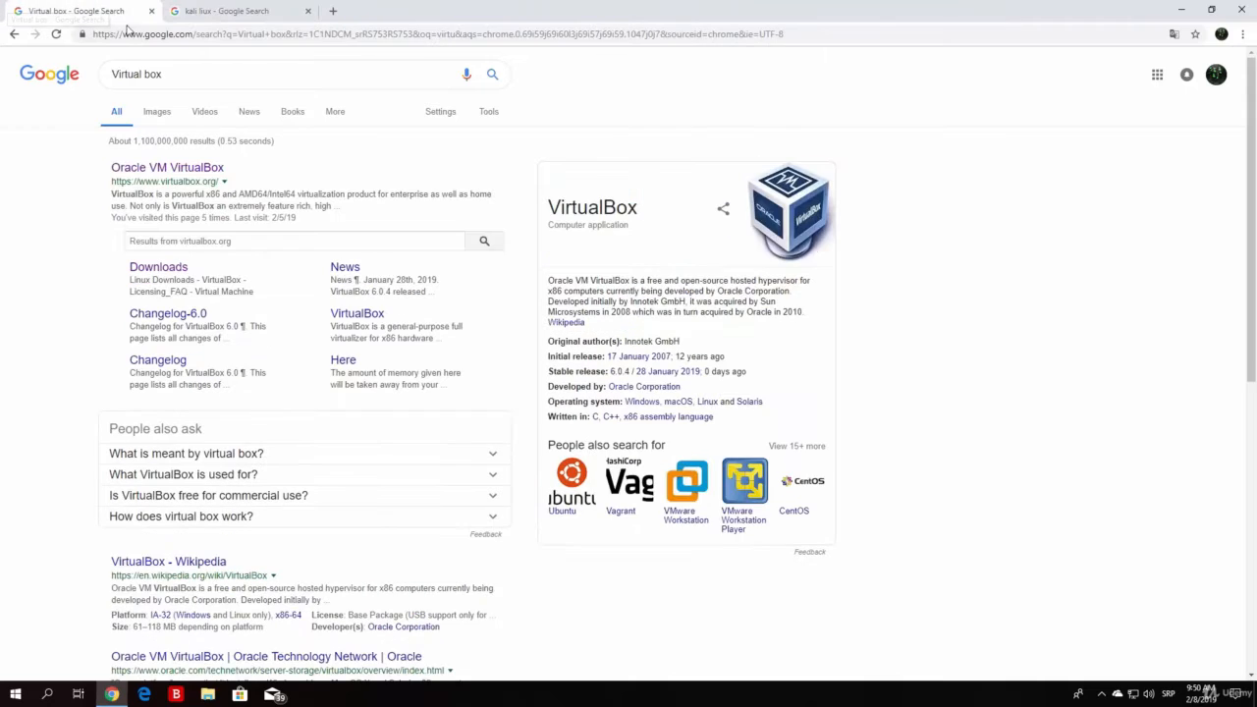
pyautogui.click(197, 71)
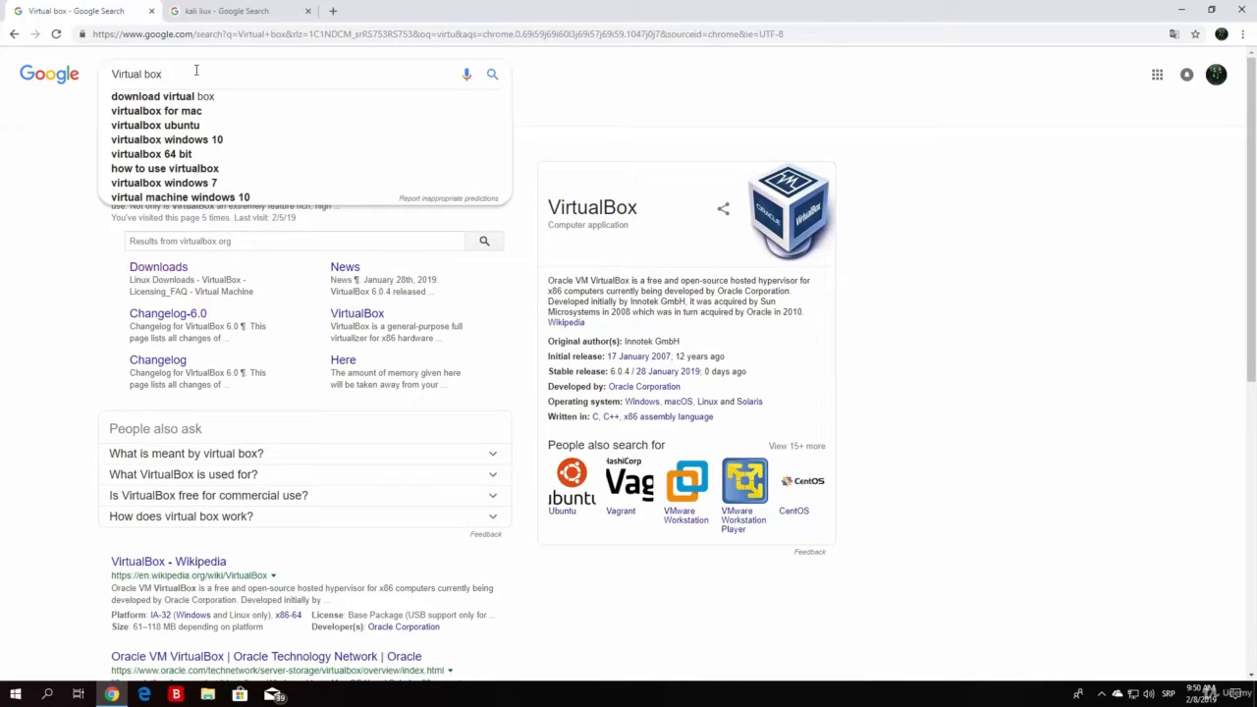
pyautogui.click(42, 387)
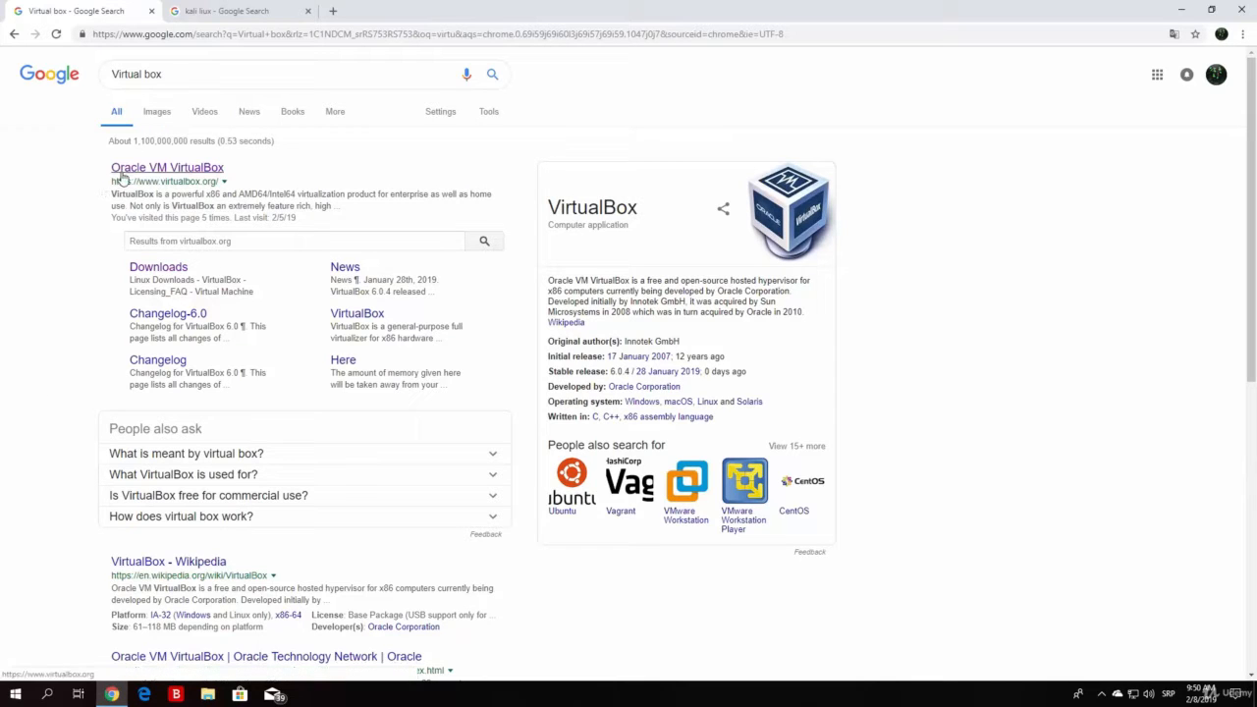
pyautogui.click(127, 172)
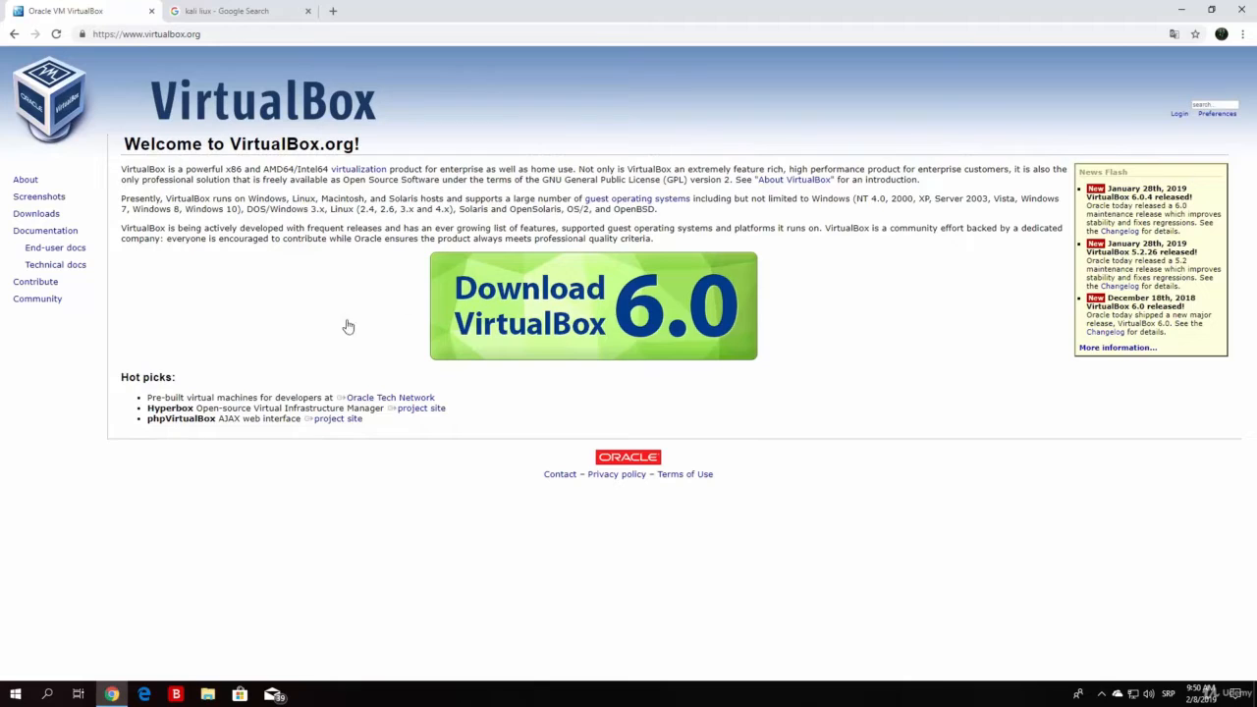
pyautogui.click(749, 339)
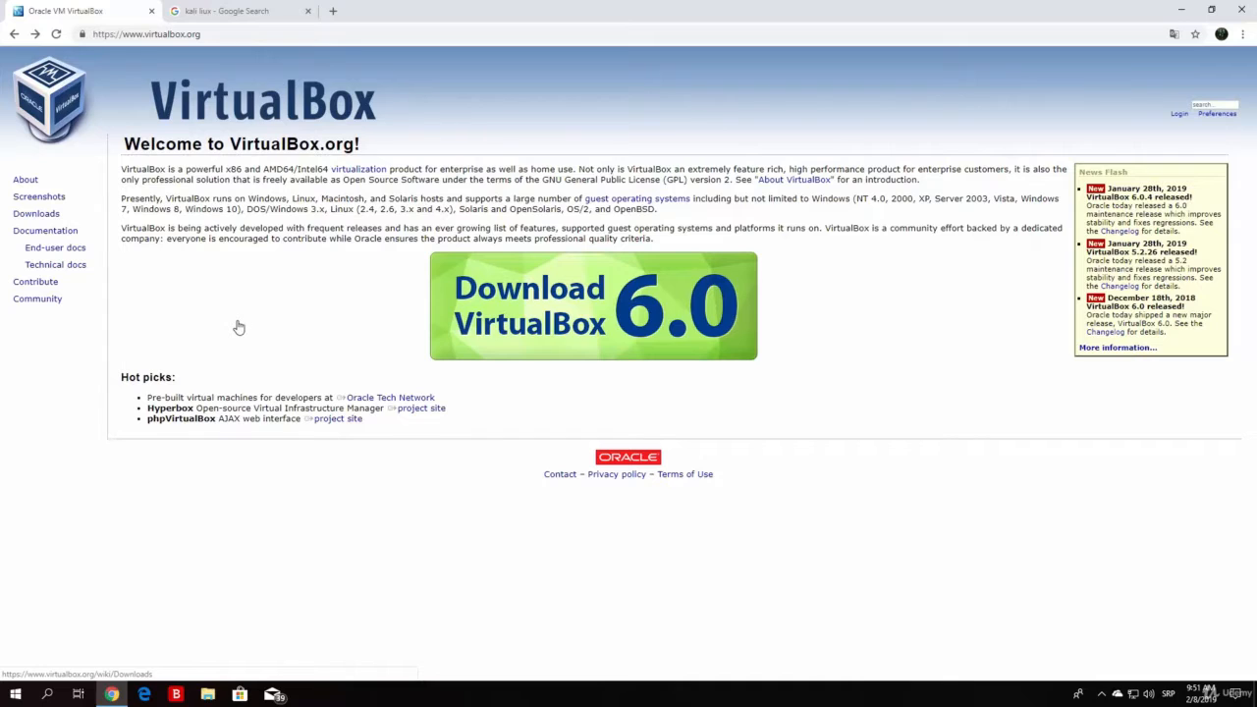
pyautogui.click(617, 307)
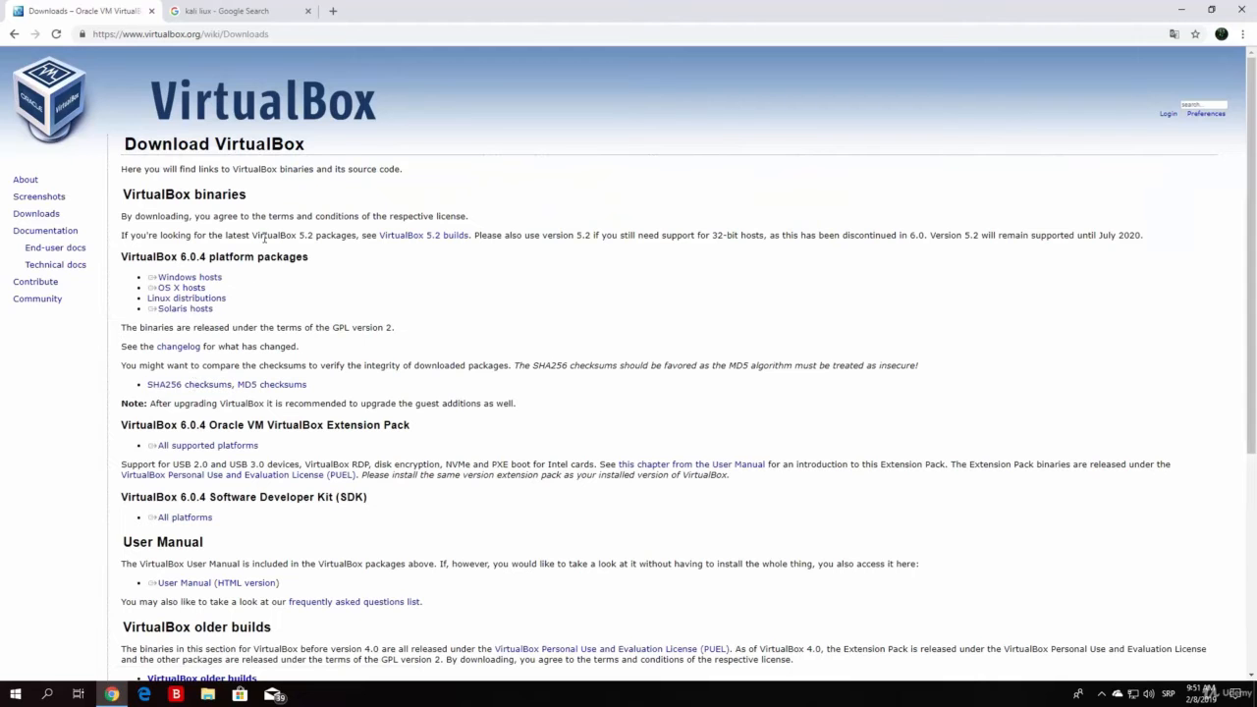
# Review the VirtualBox 6.0.4 platform packages and download the one for Windows hosts
pyautogui.tripleClick(208, 301)
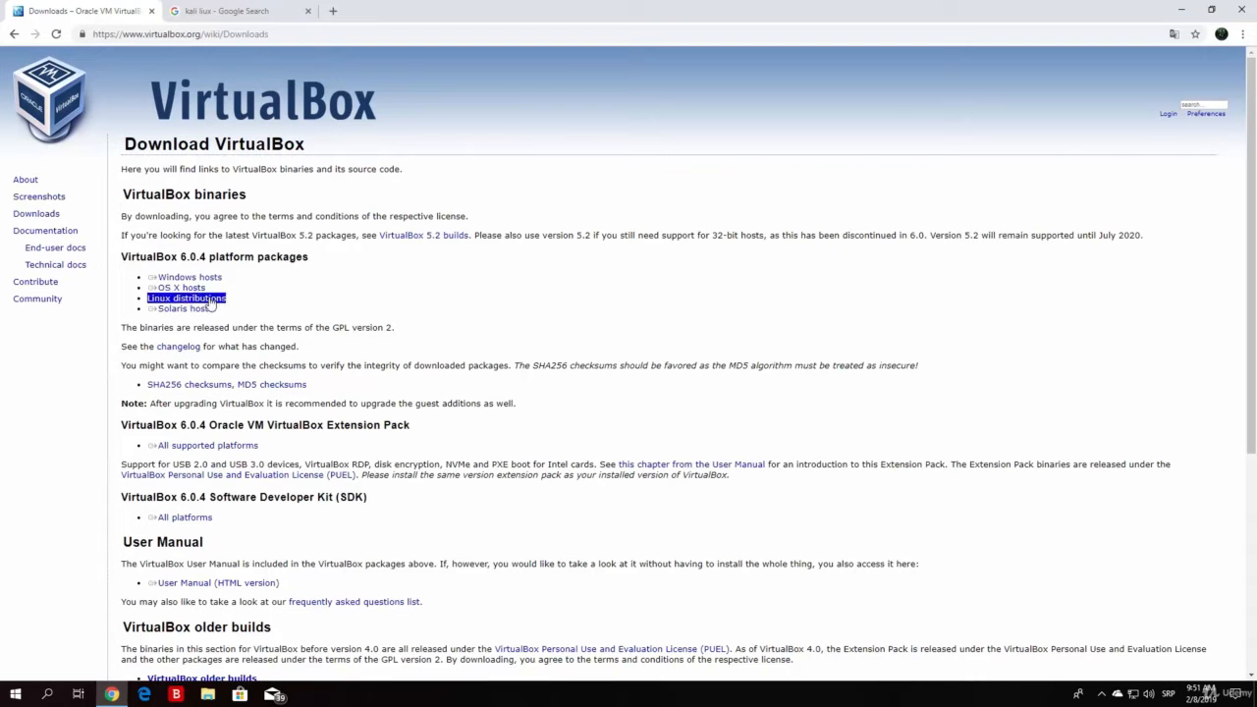
pyautogui.click(1182, 10)
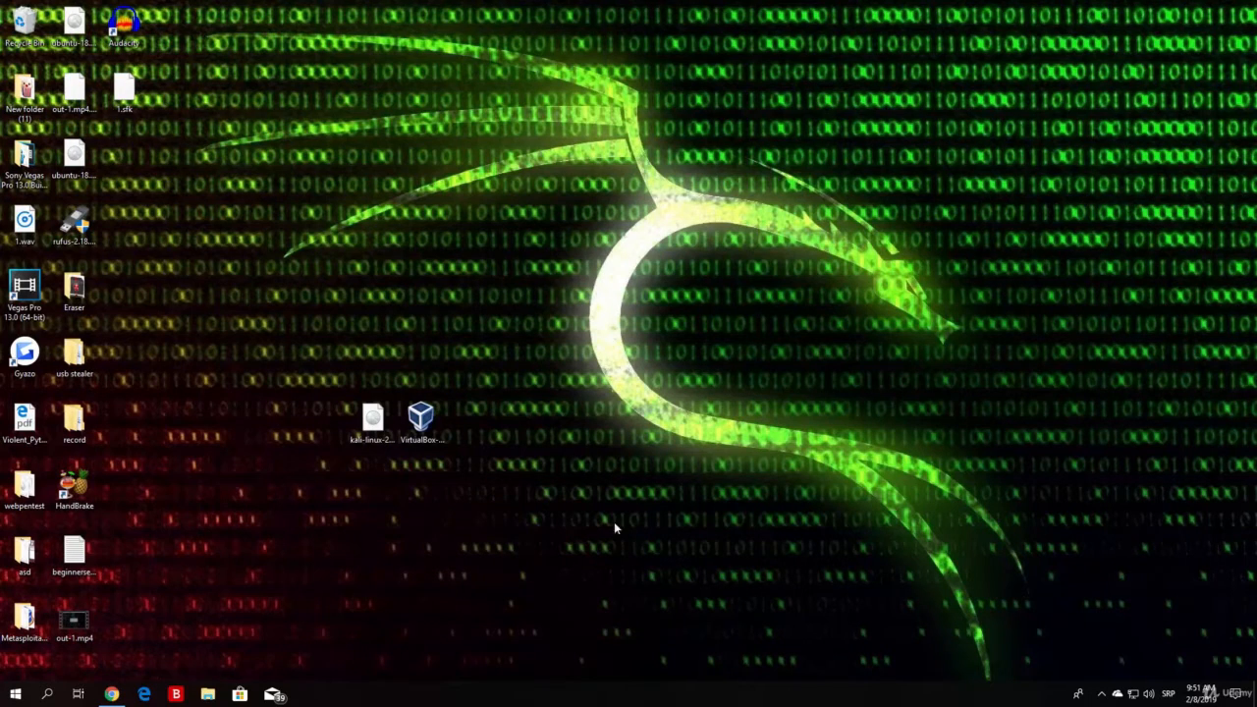
pyautogui.click(111, 694)
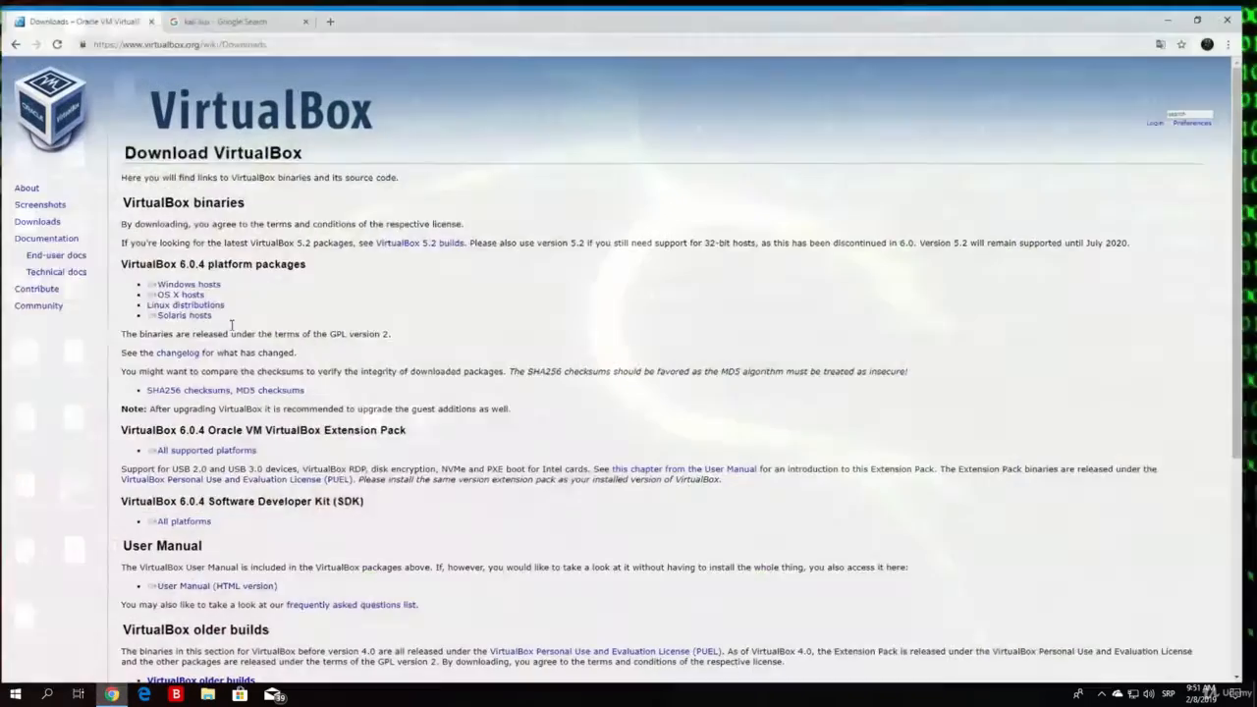
pyautogui.tripleClick(178, 280)
pyautogui.click(273, 283)
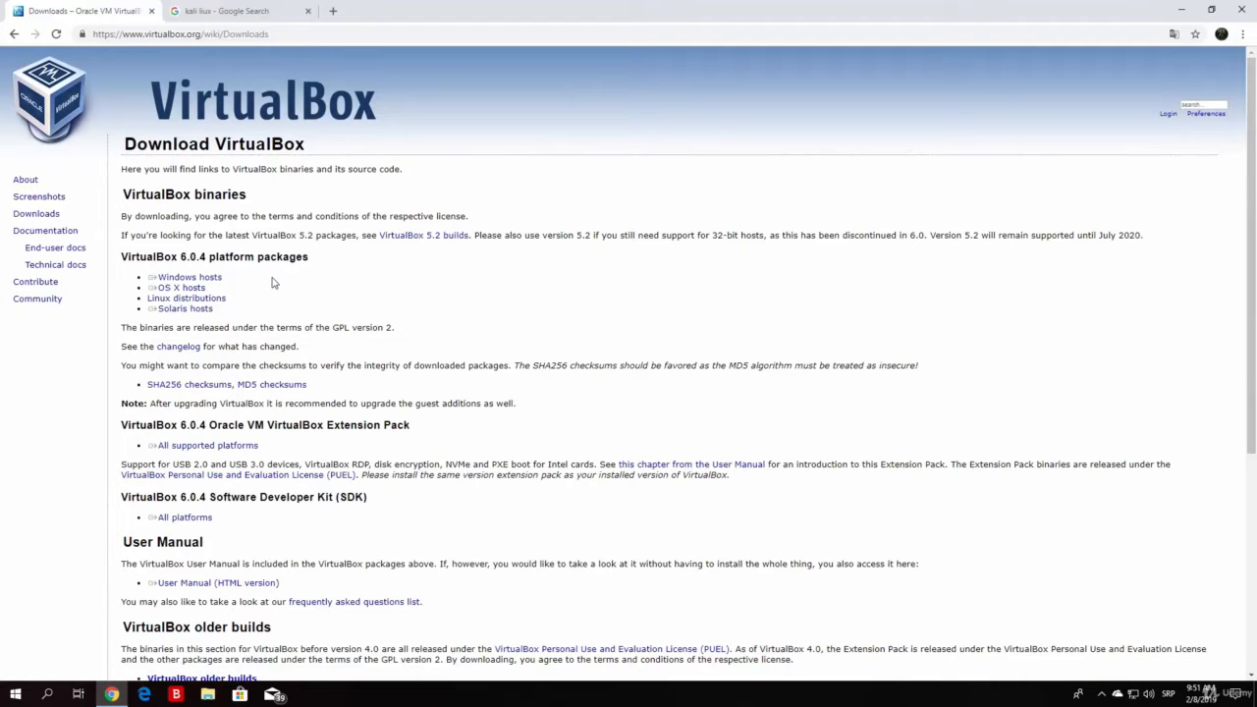
pyautogui.tripleClick(224, 298)
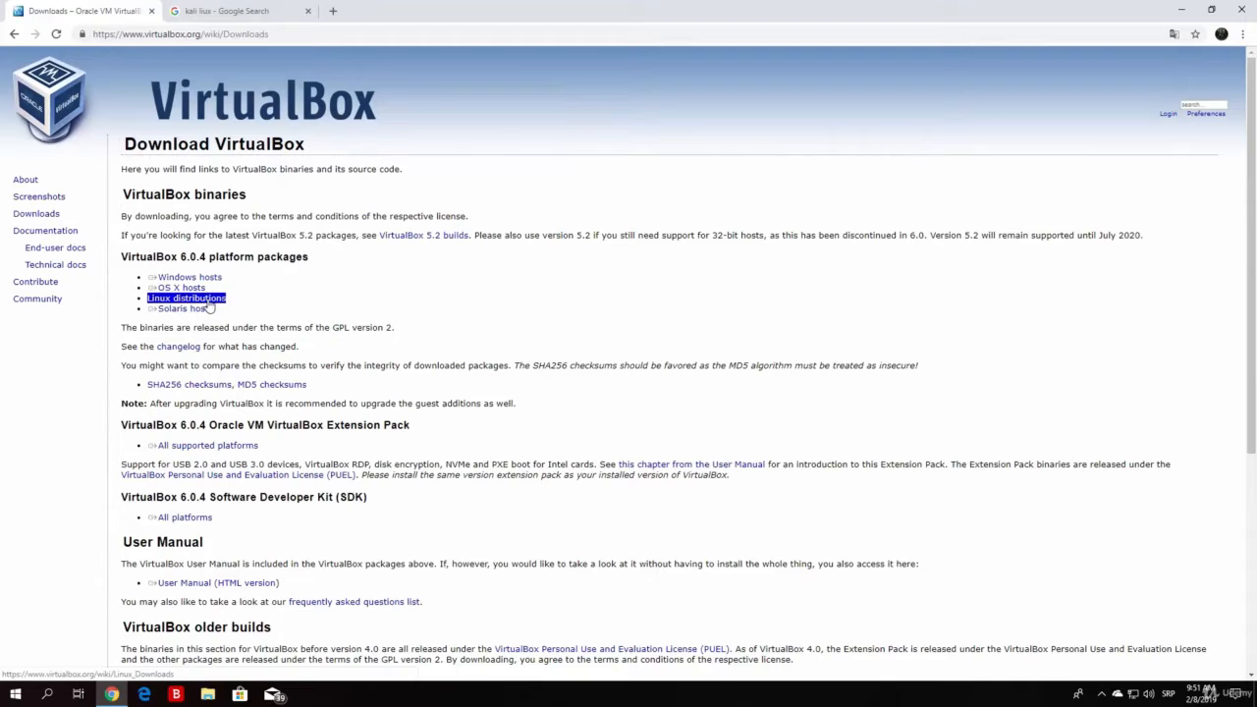
pyautogui.click(236, 300)
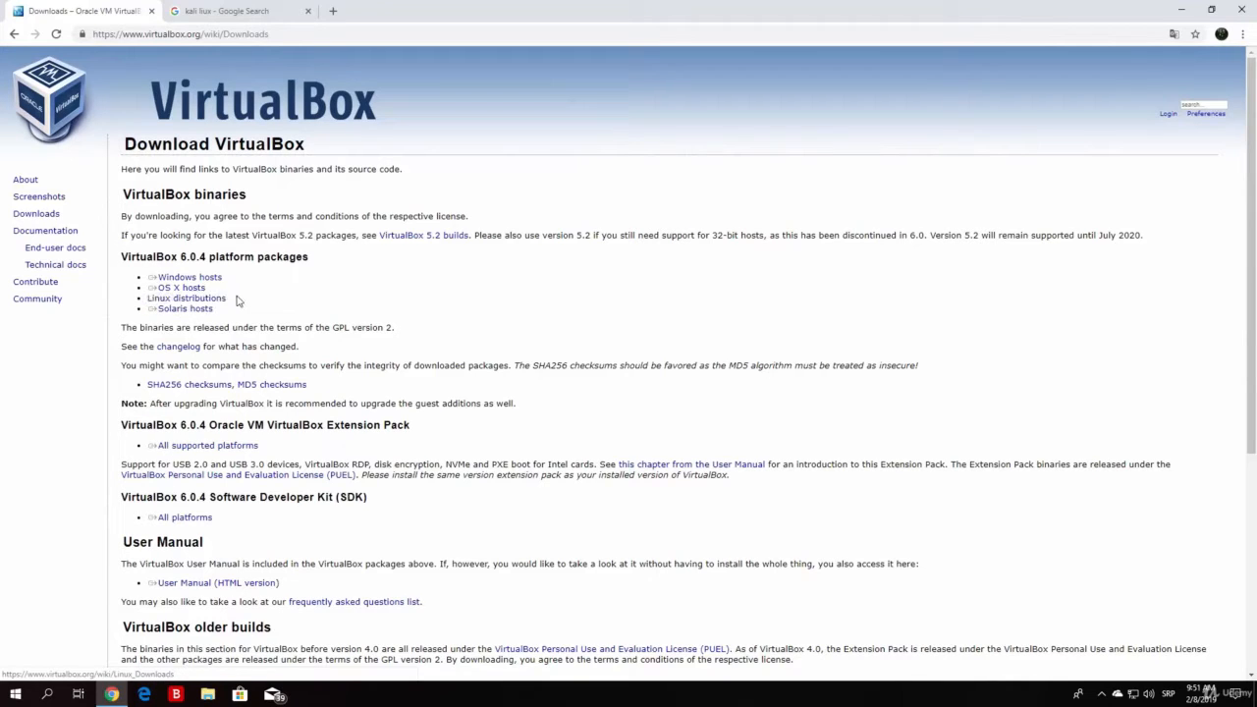
pyautogui.tripleClick(182, 288)
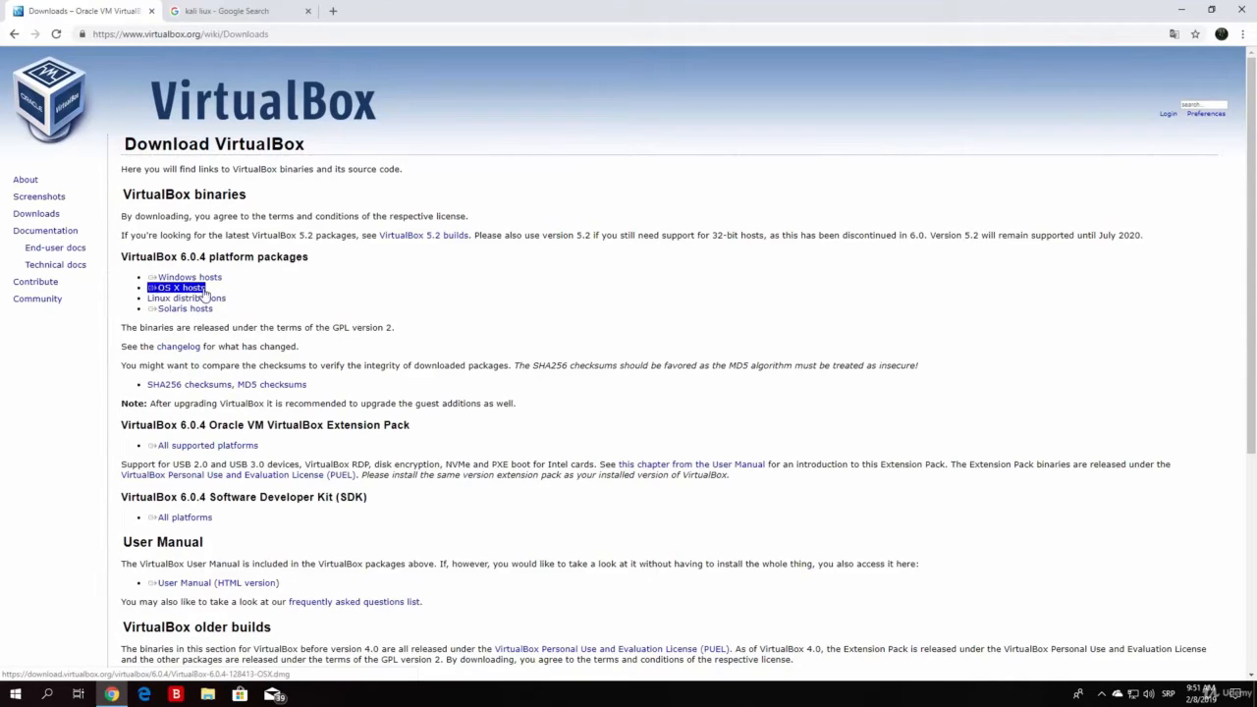
pyautogui.click(209, 291)
pyautogui.moveTo(215, 311); pyautogui.dragTo(152, 314)
pyautogui.click(226, 315)
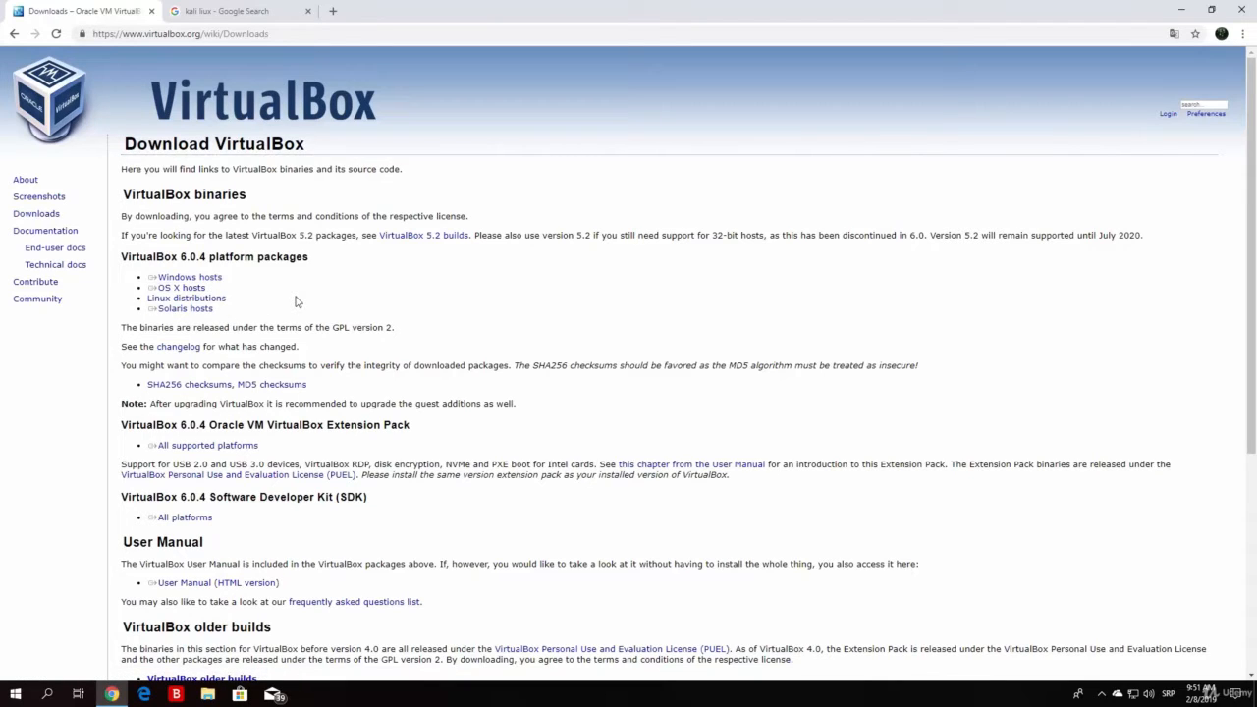
pyautogui.tripleClick(204, 280)
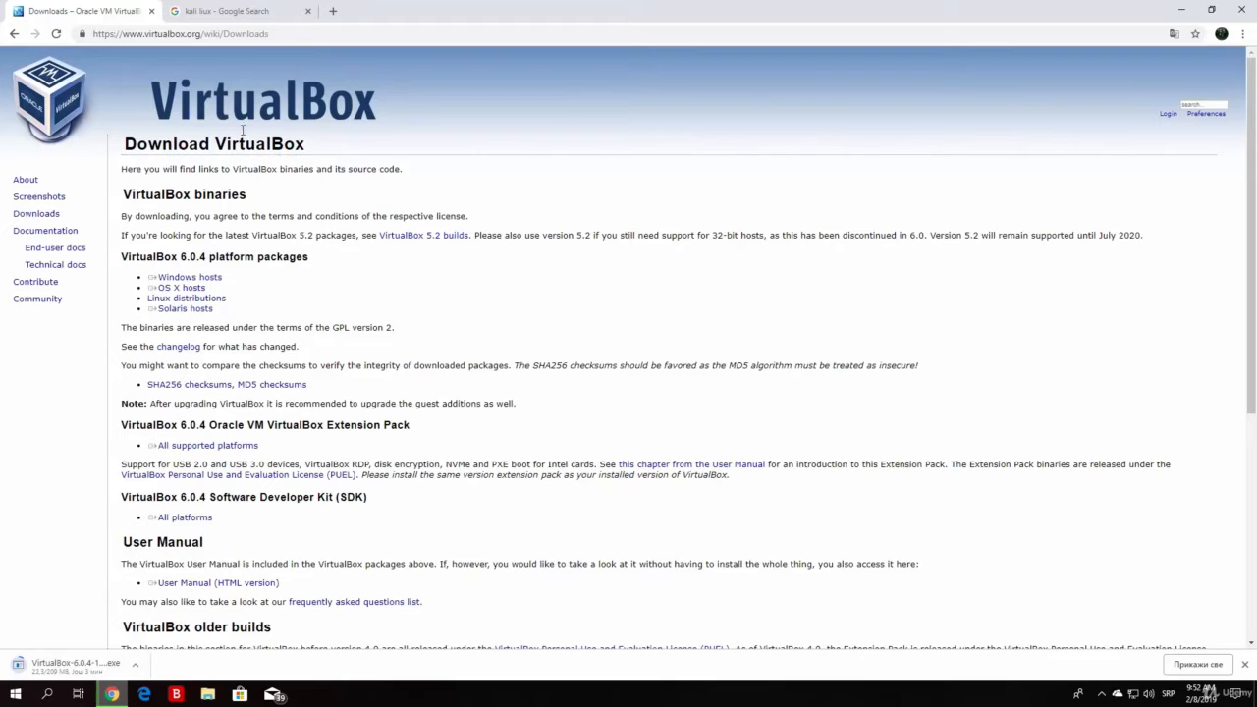
# Correct the misspelled Kali search query to "kali linux" and run the search again
pyautogui.click(216, 8)
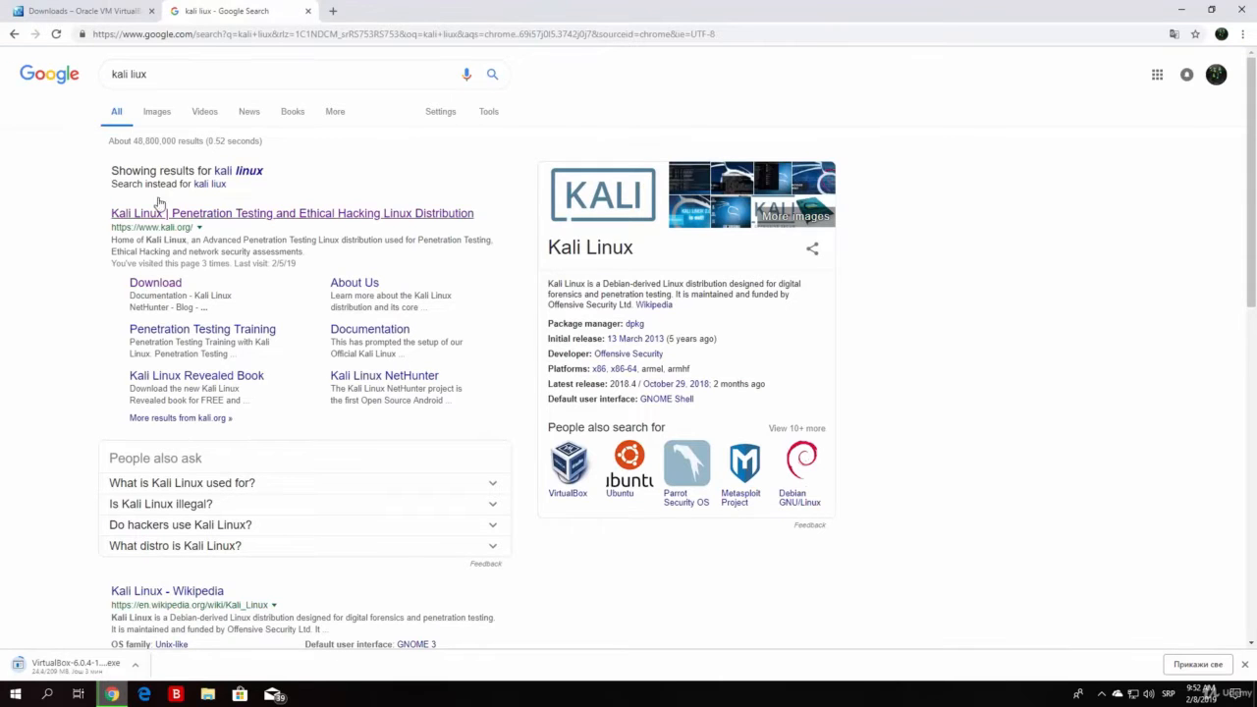
pyautogui.click(185, 76)
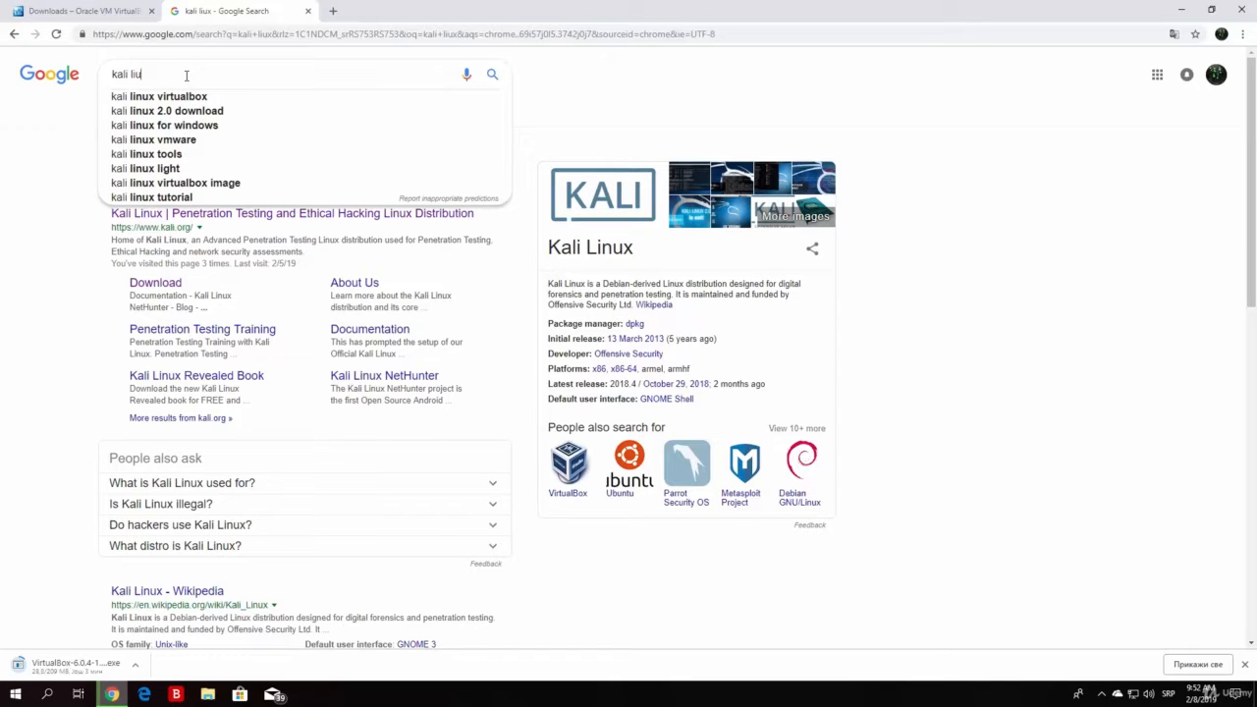
pyautogui.press('BackSpace')
pyautogui.write('n')
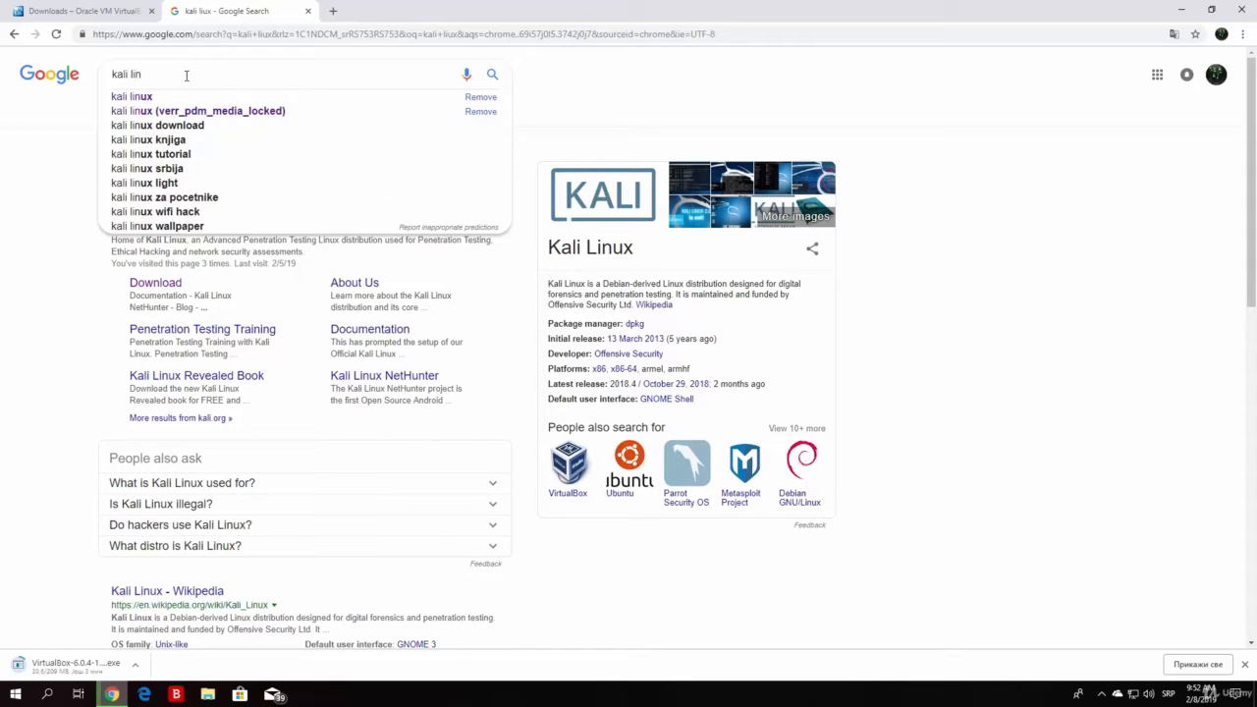
pyautogui.write('ux')
pyautogui.press('Return')
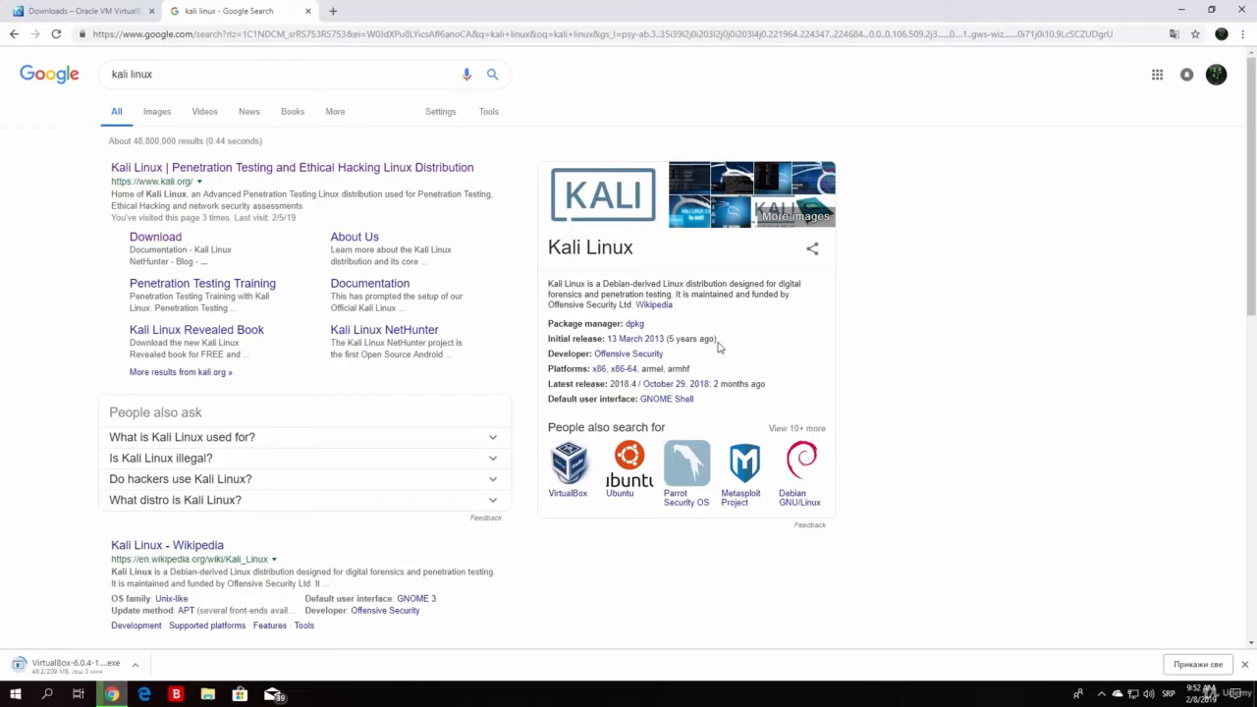
# Open the official Kali Linux website from the search results and go to its Download Kali Linux page
pyautogui.click(211, 169)
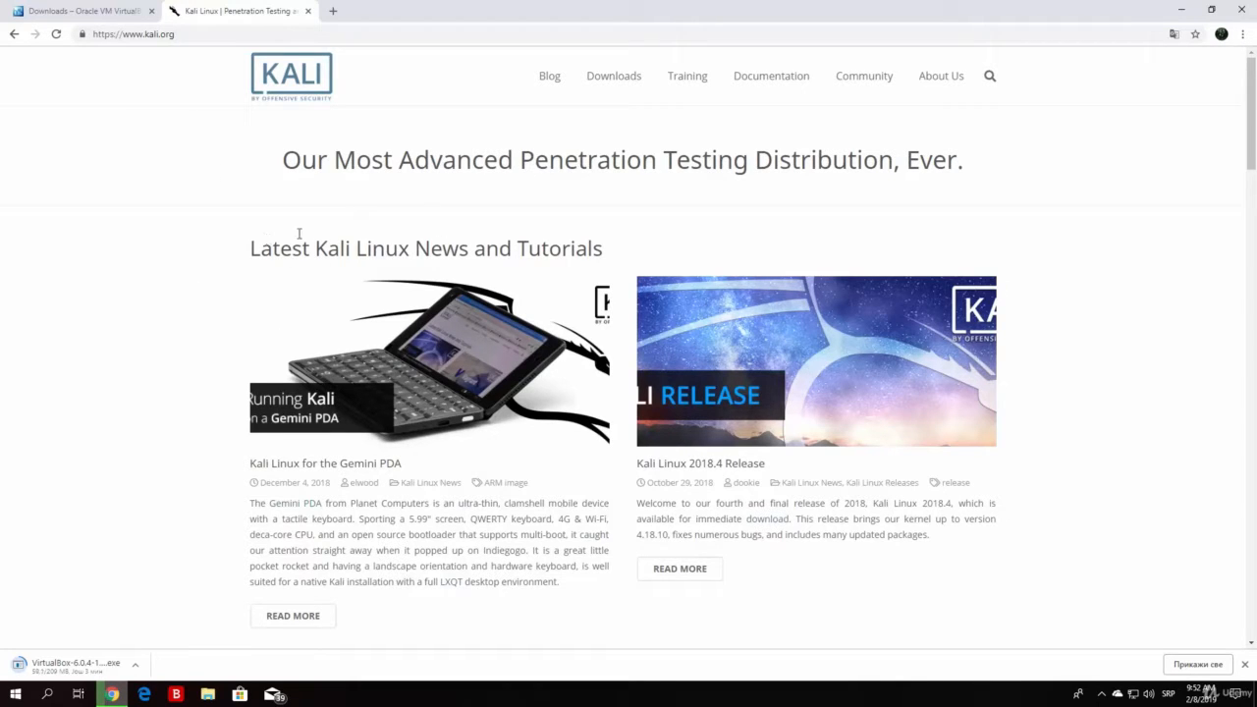
pyautogui.moveTo(615, 83)
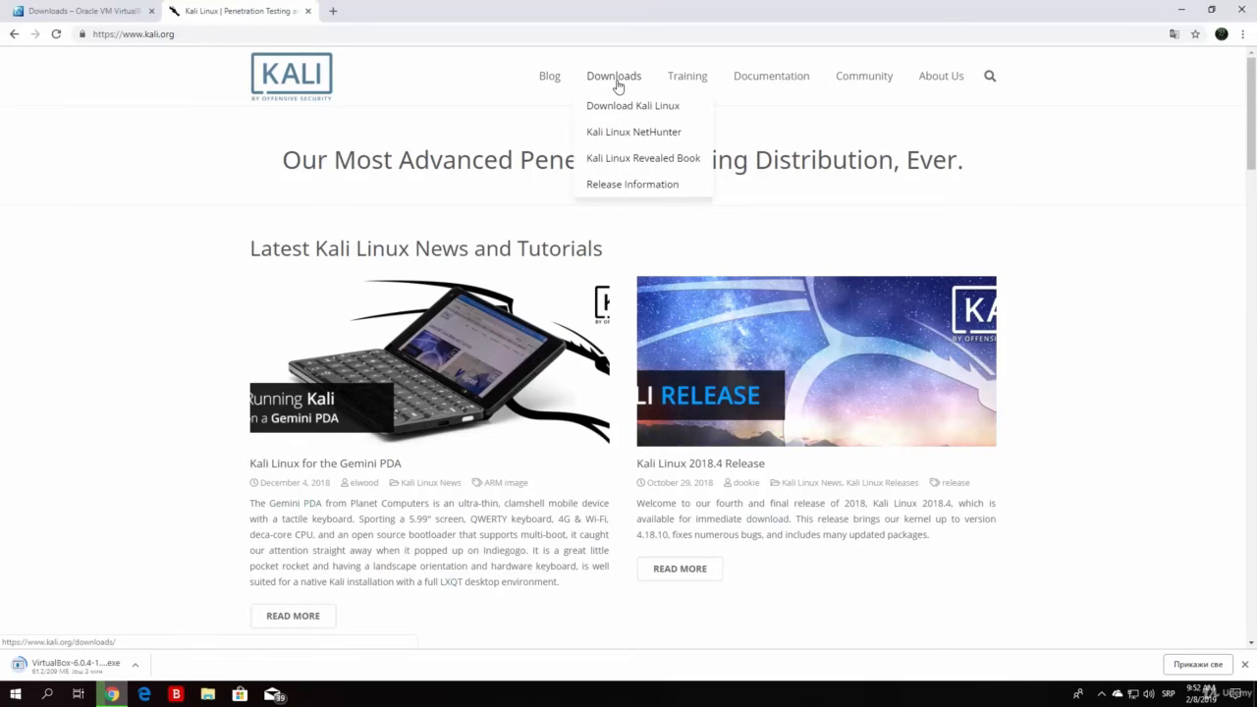
pyautogui.click(625, 115)
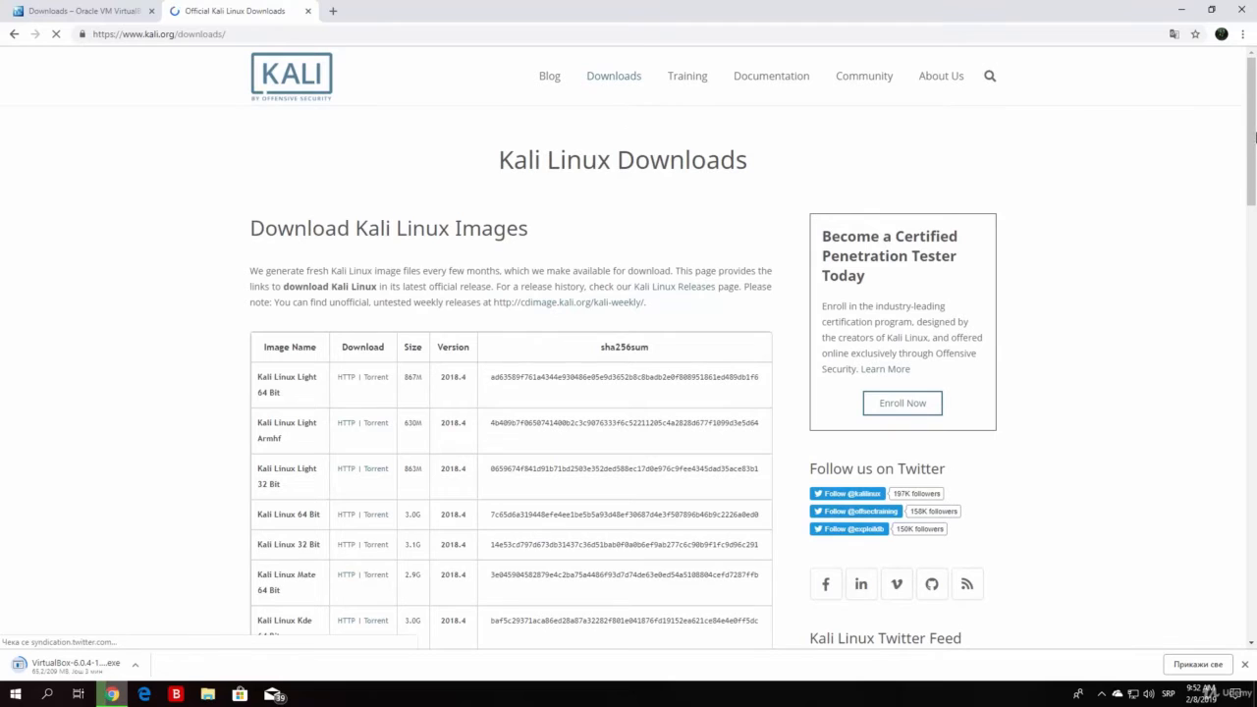
# Compare the Kali Linux 64 Bit and 32 Bit images and their sizes, and download the 64 Bit image over HTTP
pyautogui.moveTo(1254, 137); pyautogui.dragTo(1254, 175)
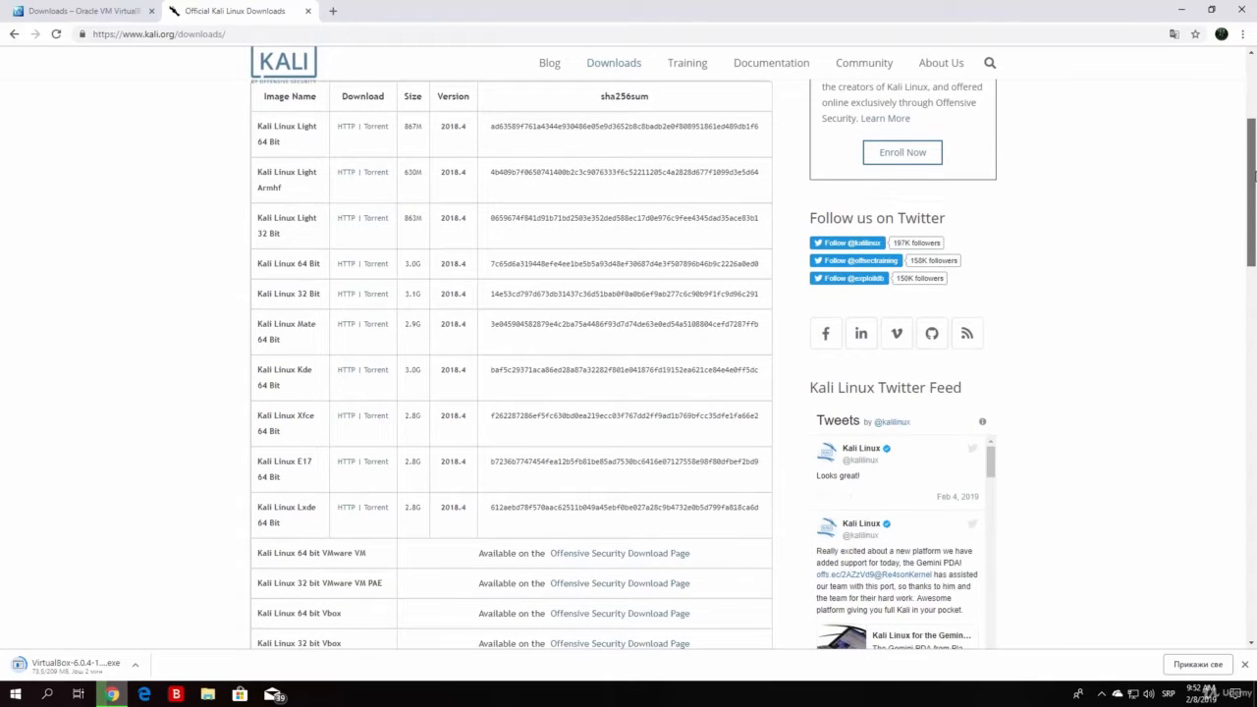
pyautogui.moveTo(290, 293); pyautogui.dragTo(227, 279)
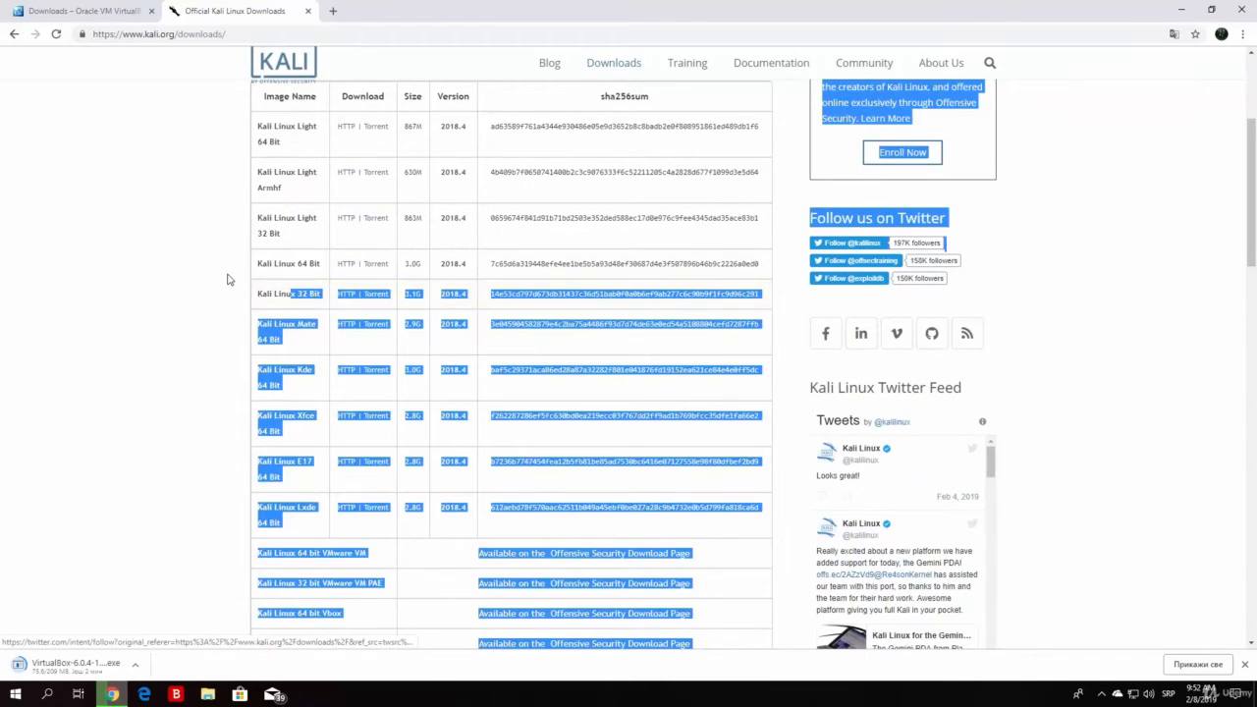
pyautogui.click(226, 280)
pyautogui.moveTo(327, 295); pyautogui.dragTo(252, 266)
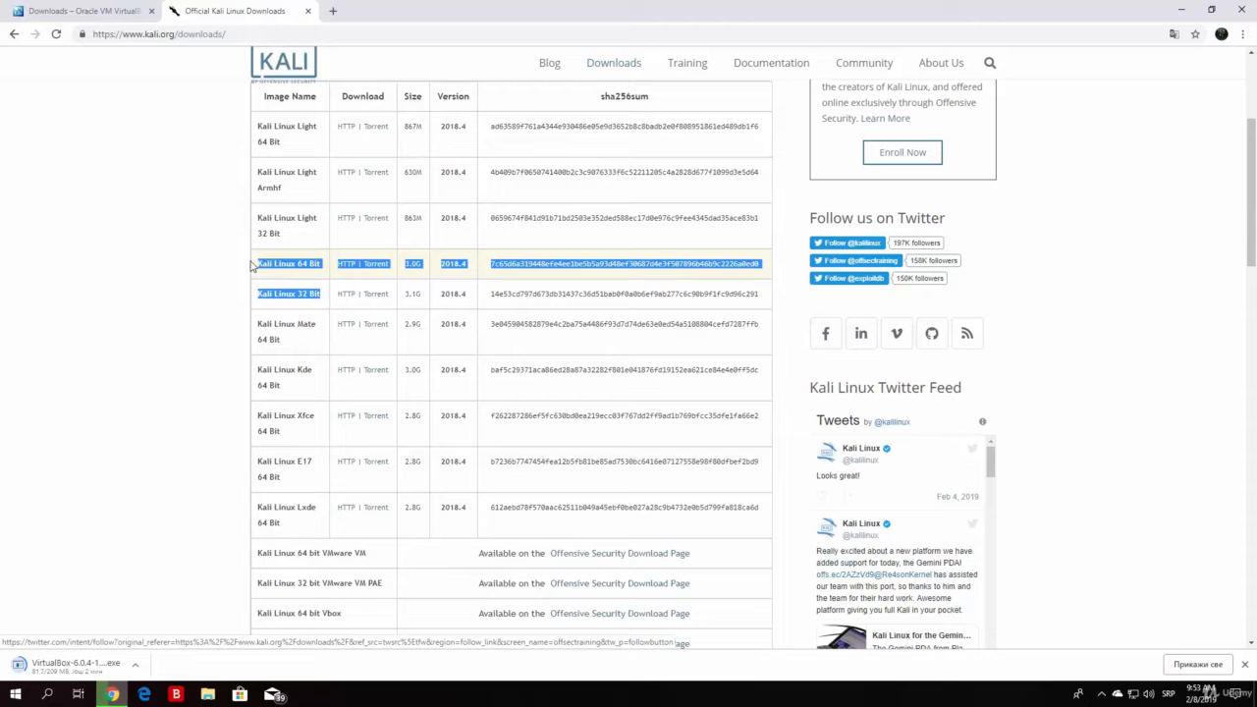
pyautogui.click(98, 297)
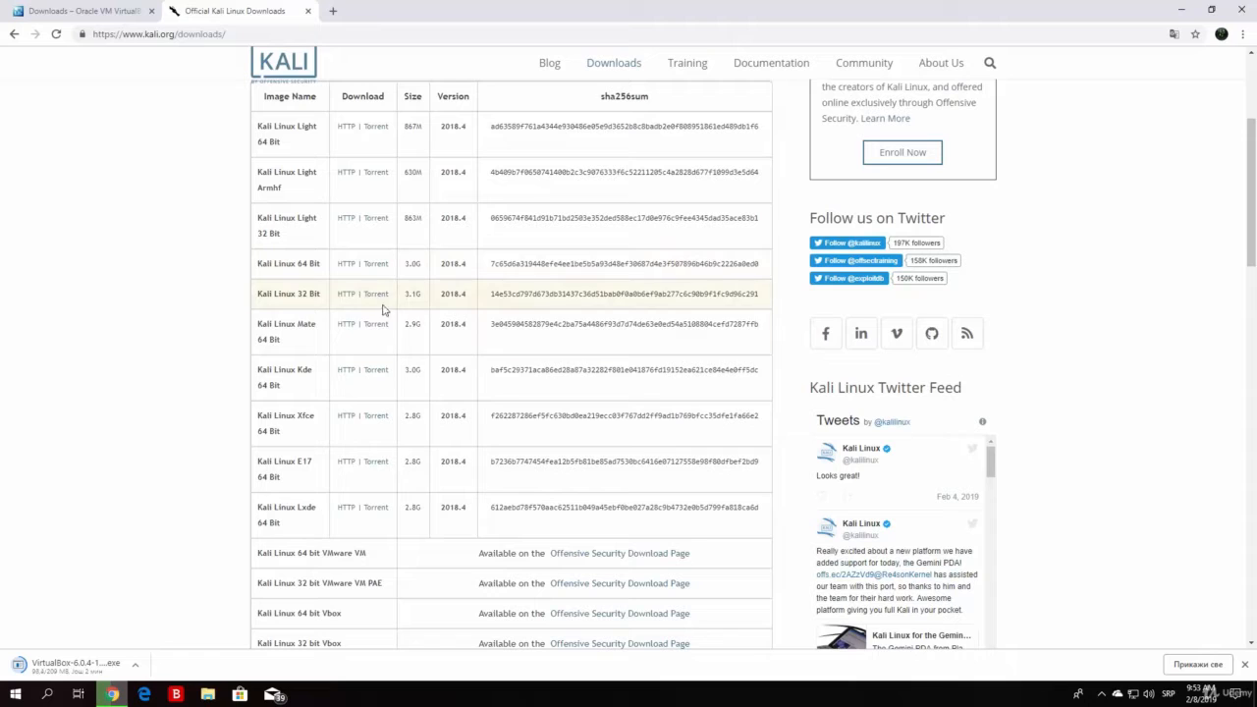
pyautogui.doubleClick(410, 294)
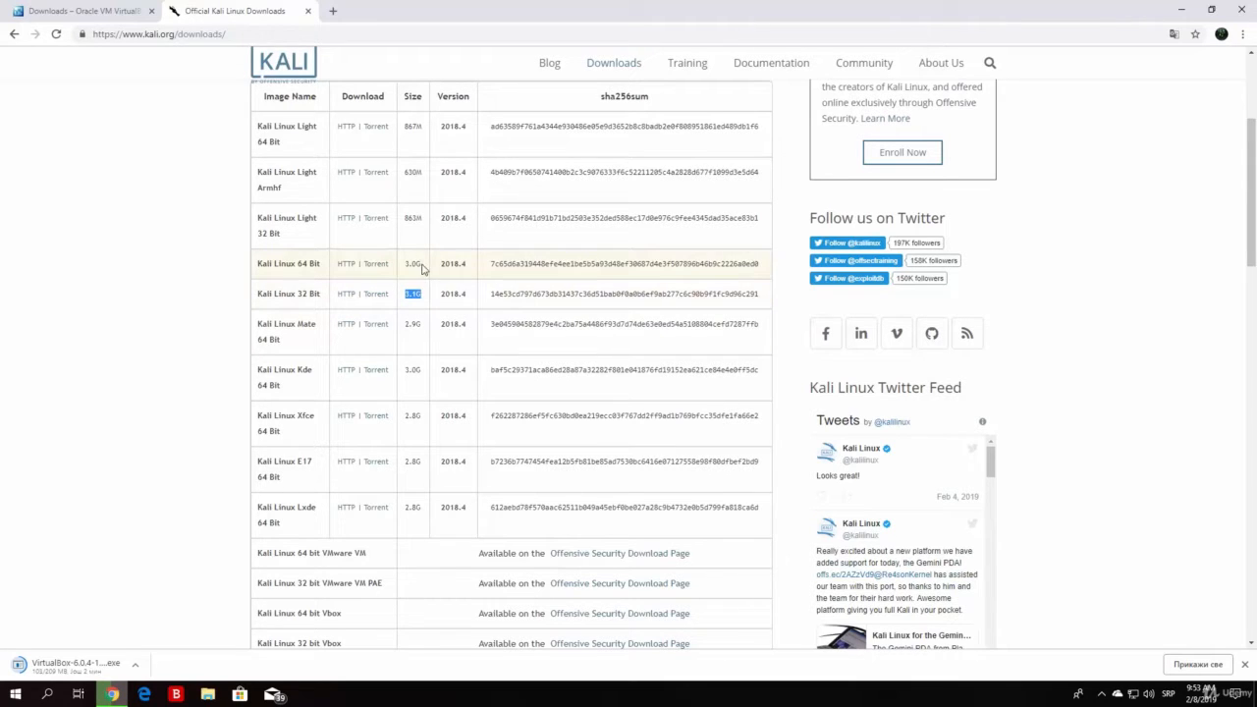
pyautogui.doubleClick(419, 263)
pyautogui.click(116, 290)
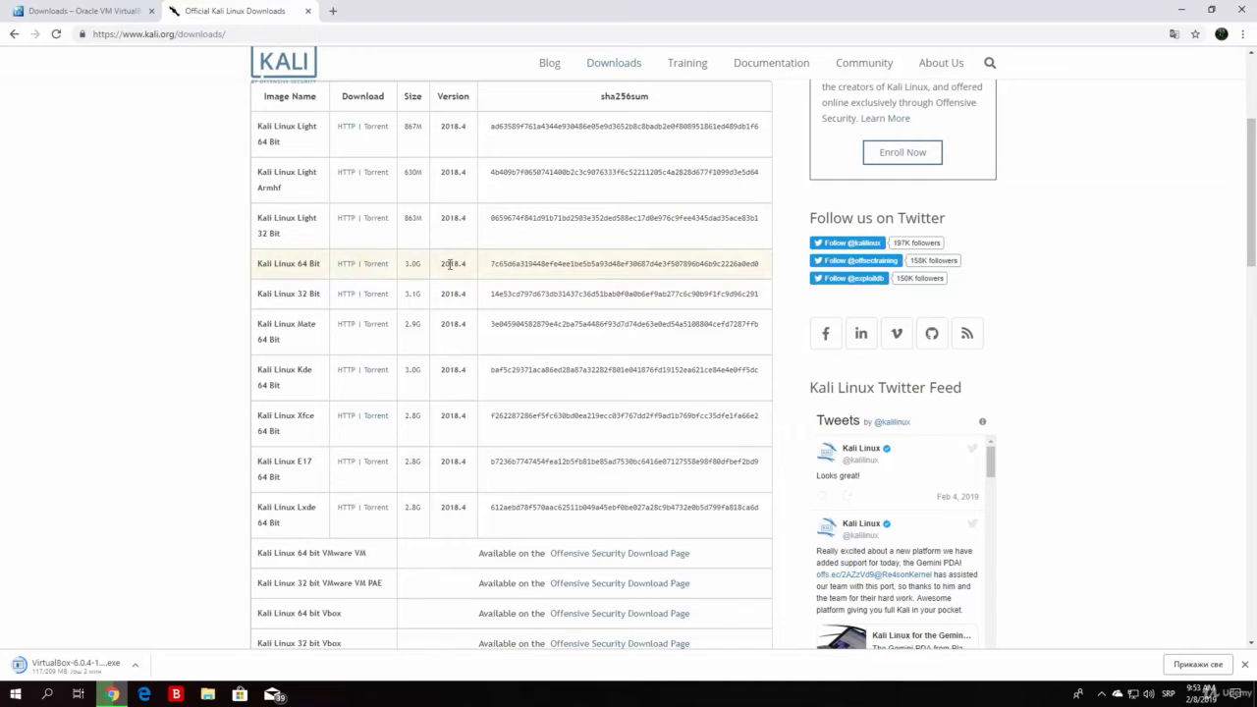
pyautogui.click(343, 265)
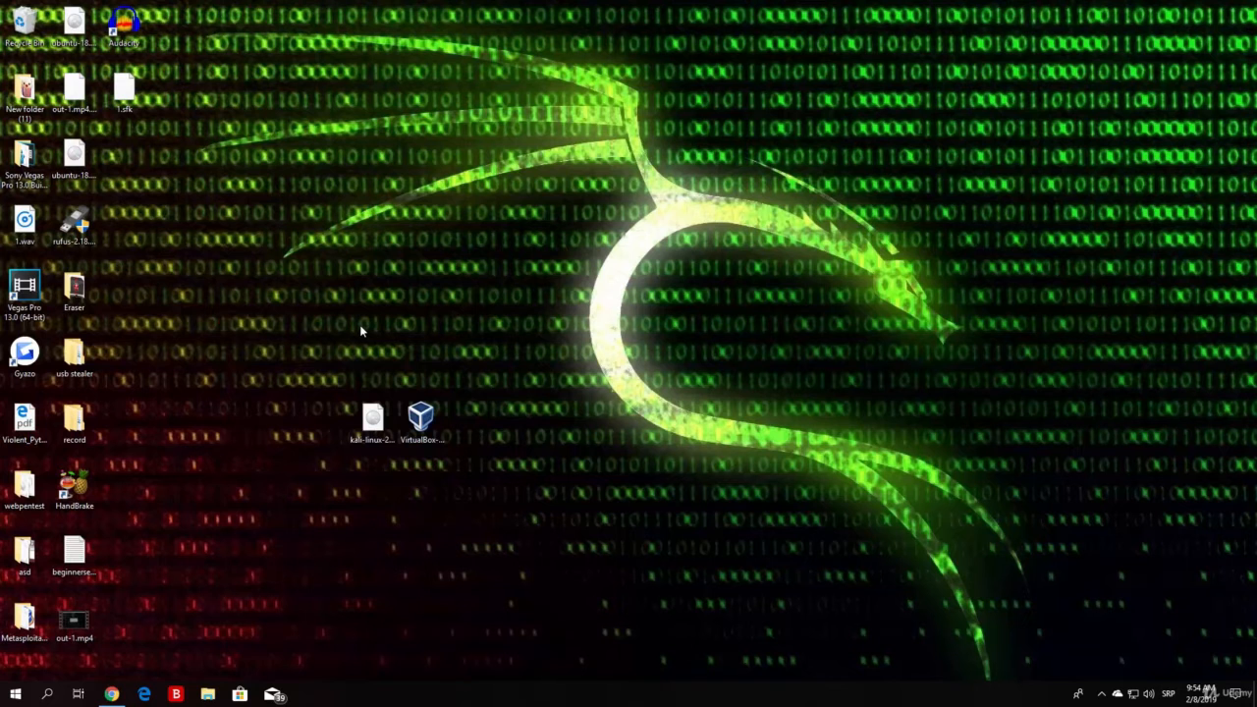
# Move the Kali Linux ISO and the VirtualBox installer together to a spot nearer the desktop's centre
pyautogui.moveTo(483, 485); pyautogui.dragTo(348, 289)
pyautogui.moveTo(397, 418); pyautogui.dragTo(570, 320)
pyautogui.click(518, 323)
pyautogui.click(472, 299)
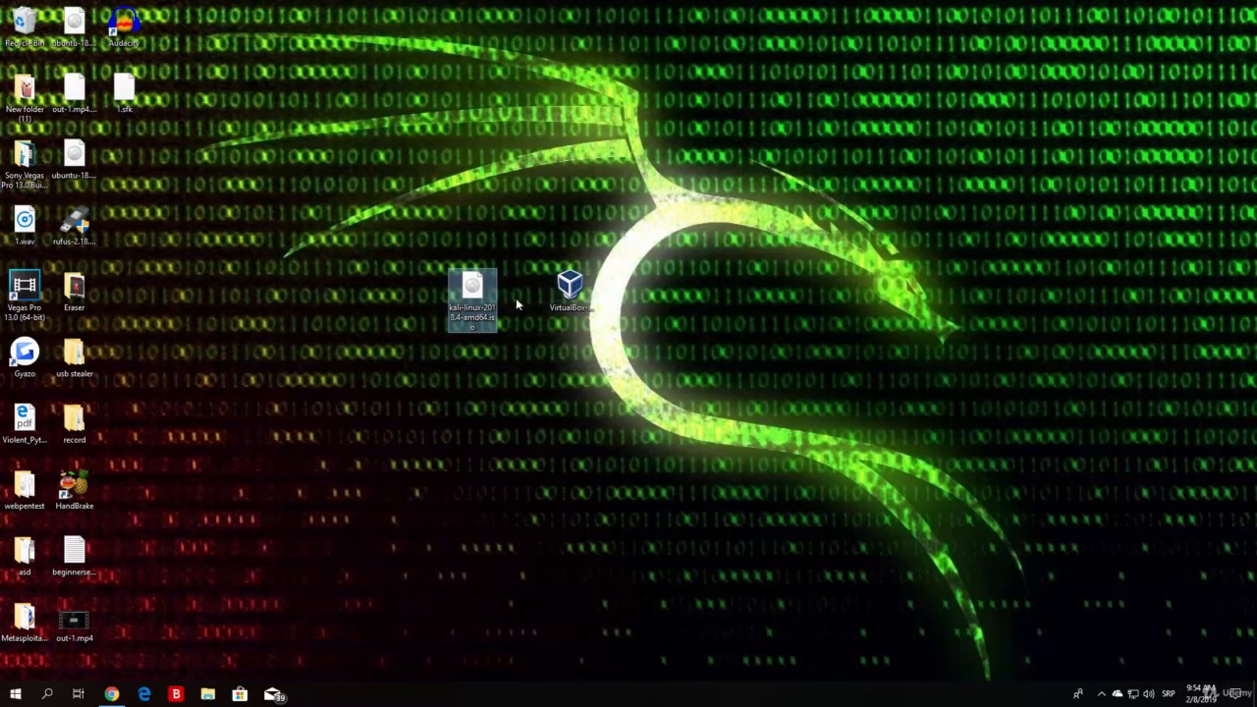
pyautogui.click(392, 280)
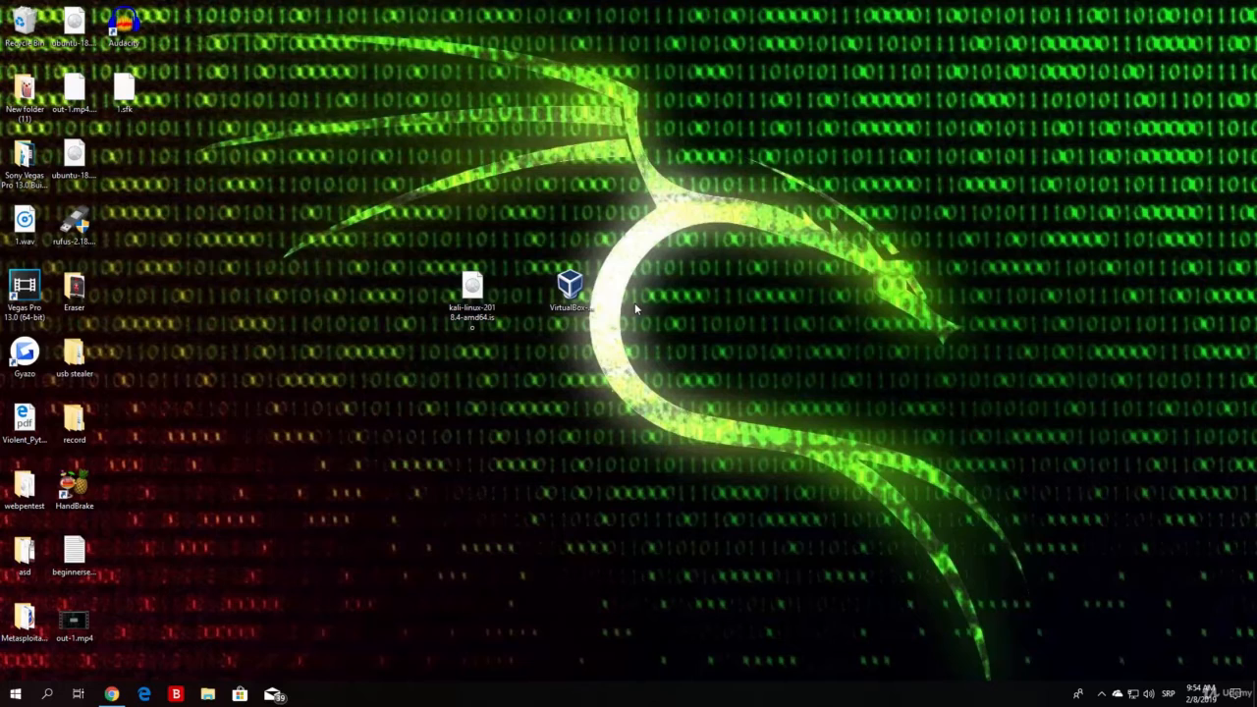
# Launch the VirtualBox 6.0.4 installer from the desktop and advance its setup wizard to Custom Setup
pyautogui.click(580, 294)
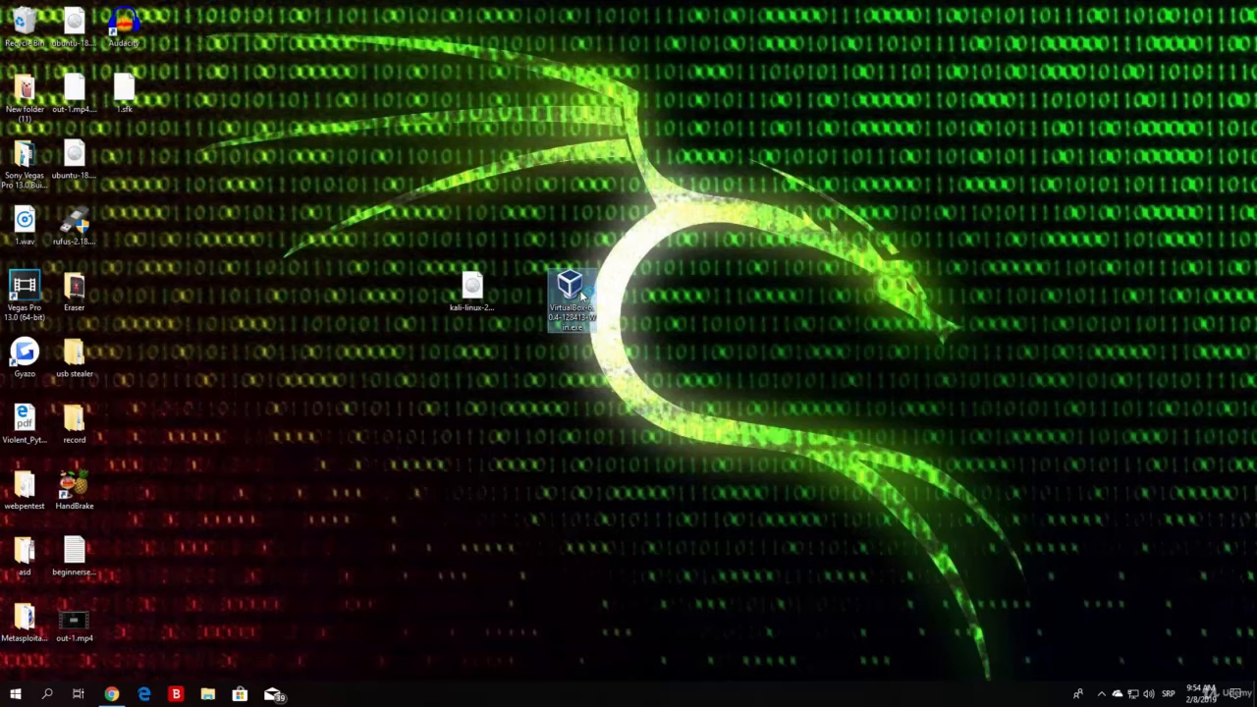
pyautogui.doubleClick(581, 294)
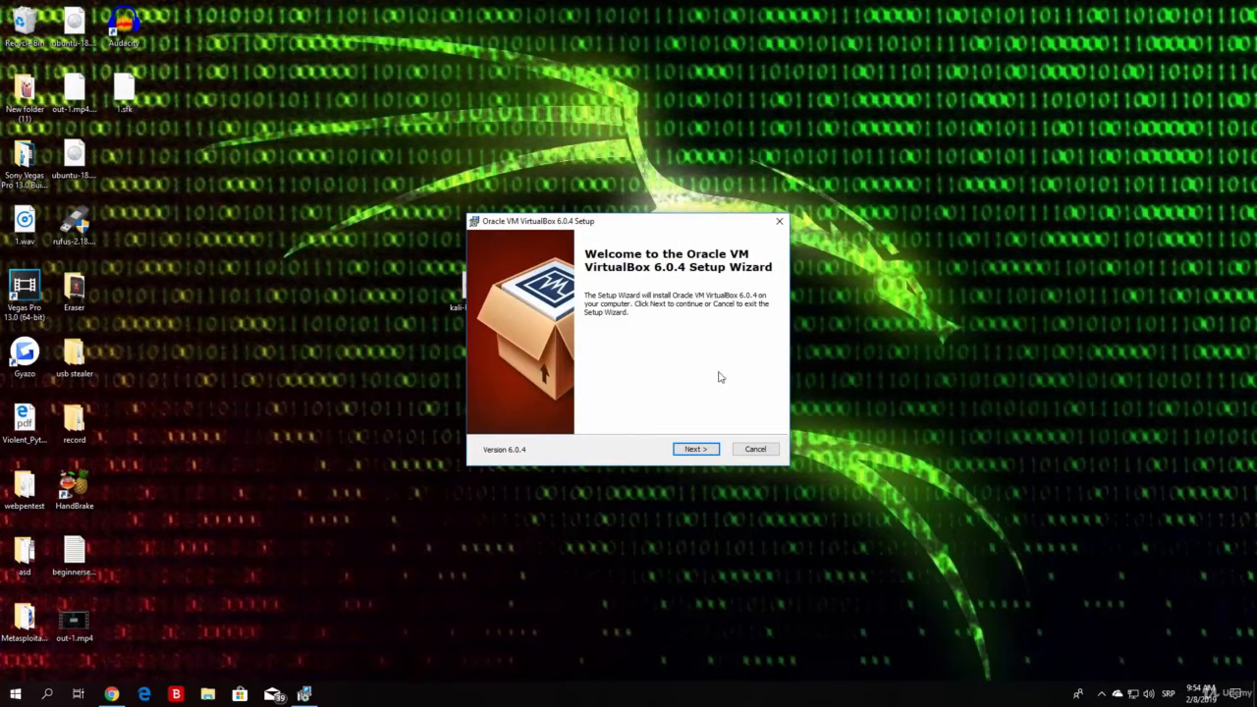
pyautogui.click(703, 452)
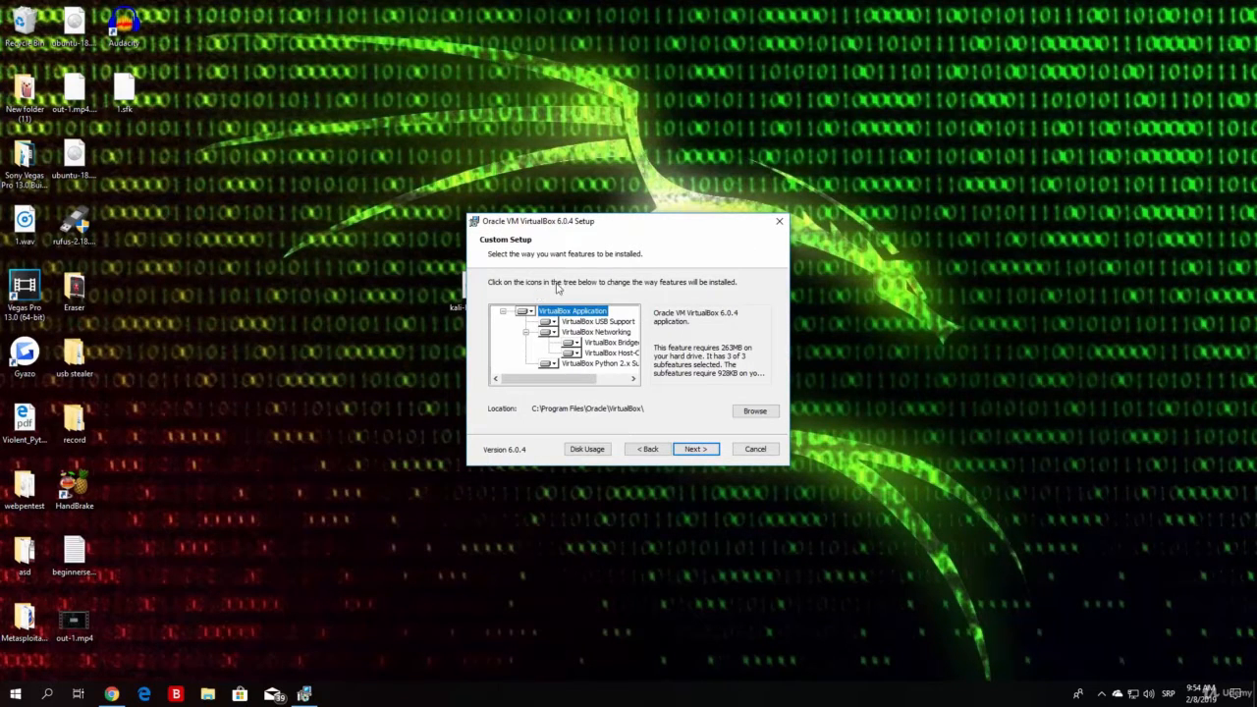
# Finish installing VirtualBox 6.0.4 with the default features and shortcuts, accepting the network interruption, and start it after installation
pyautogui.moveTo(572, 383)
pyautogui.mouseDown()
pyautogui.moveTo(611, 385)
pyautogui.moveTo(550, 387)
pyautogui.mouseUp()
pyautogui.click(697, 449)
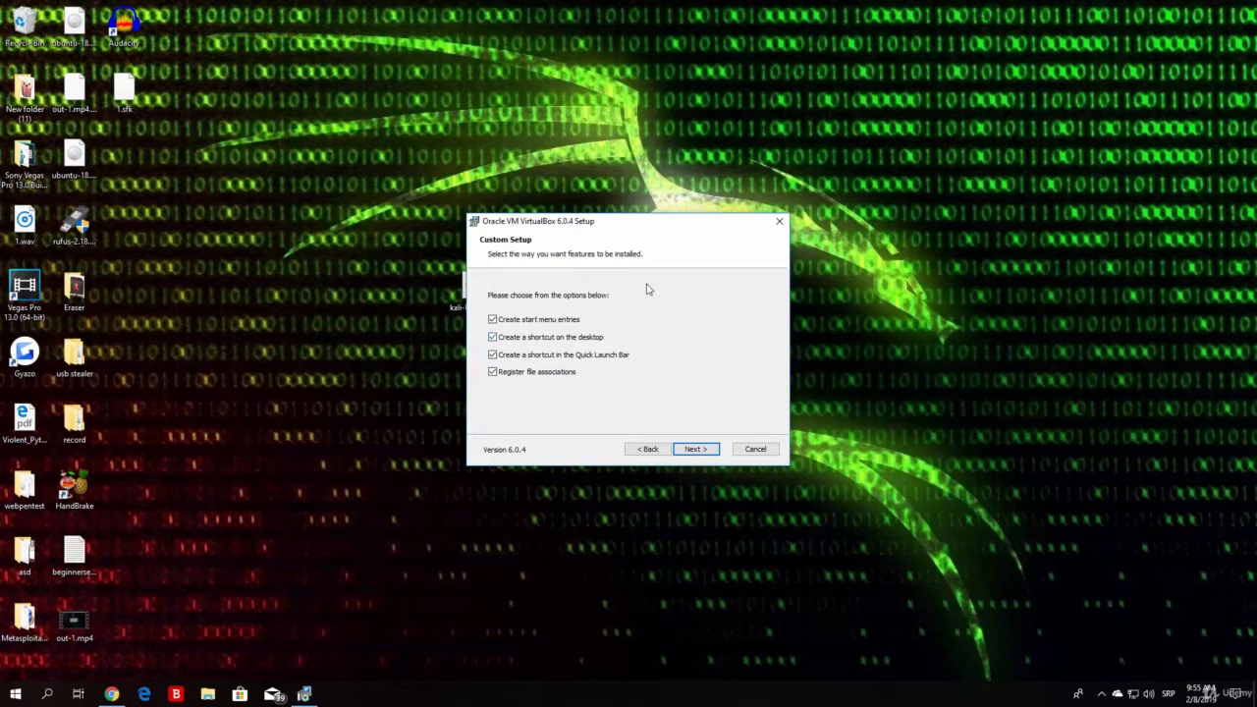
pyautogui.click(696, 449)
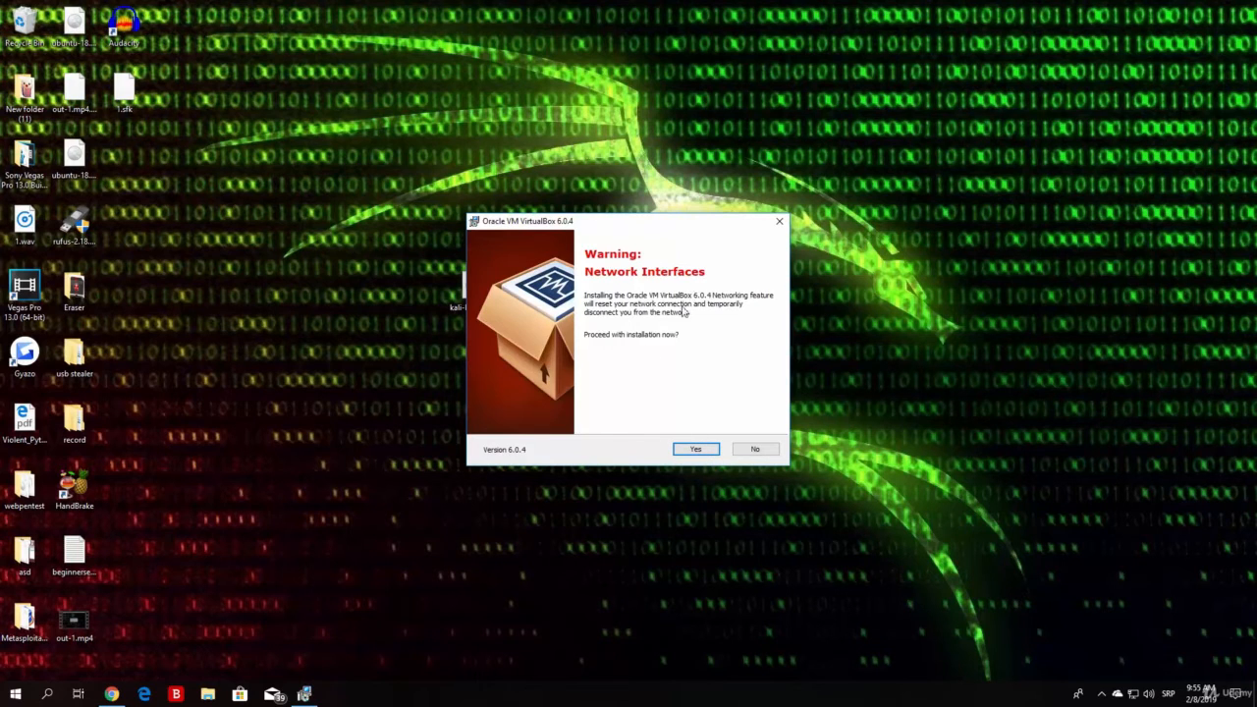
pyautogui.click(694, 451)
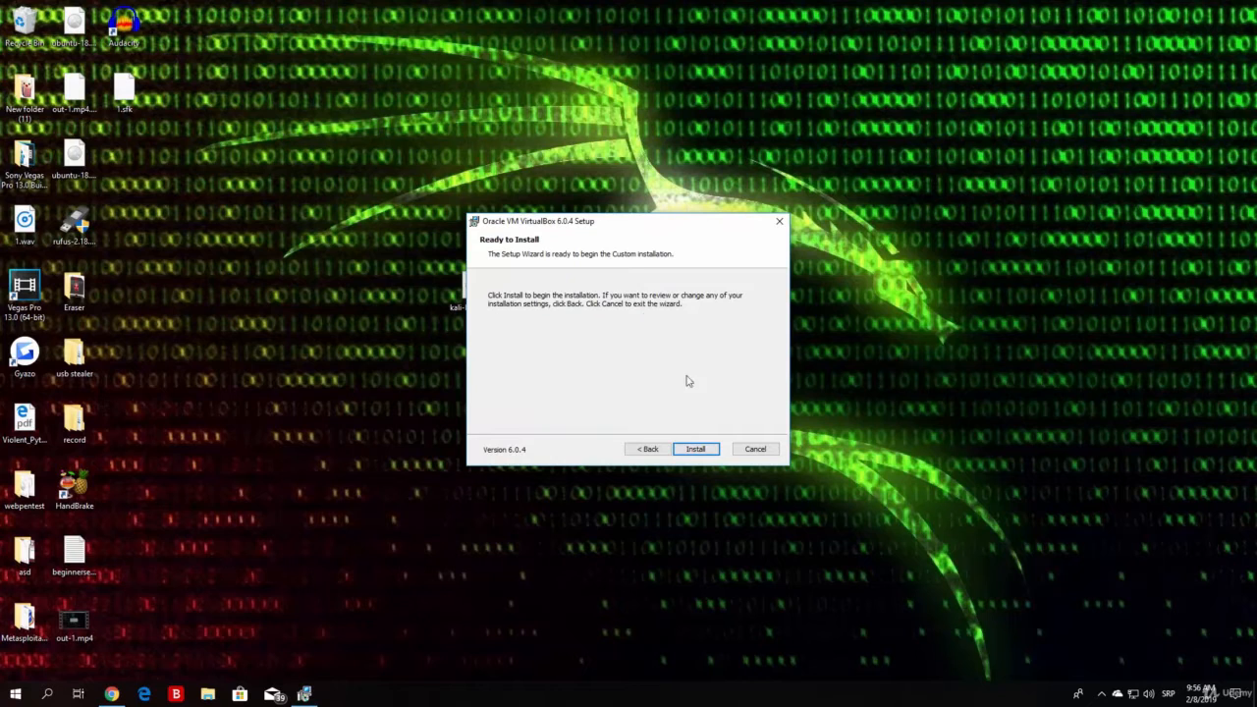
pyautogui.click(696, 449)
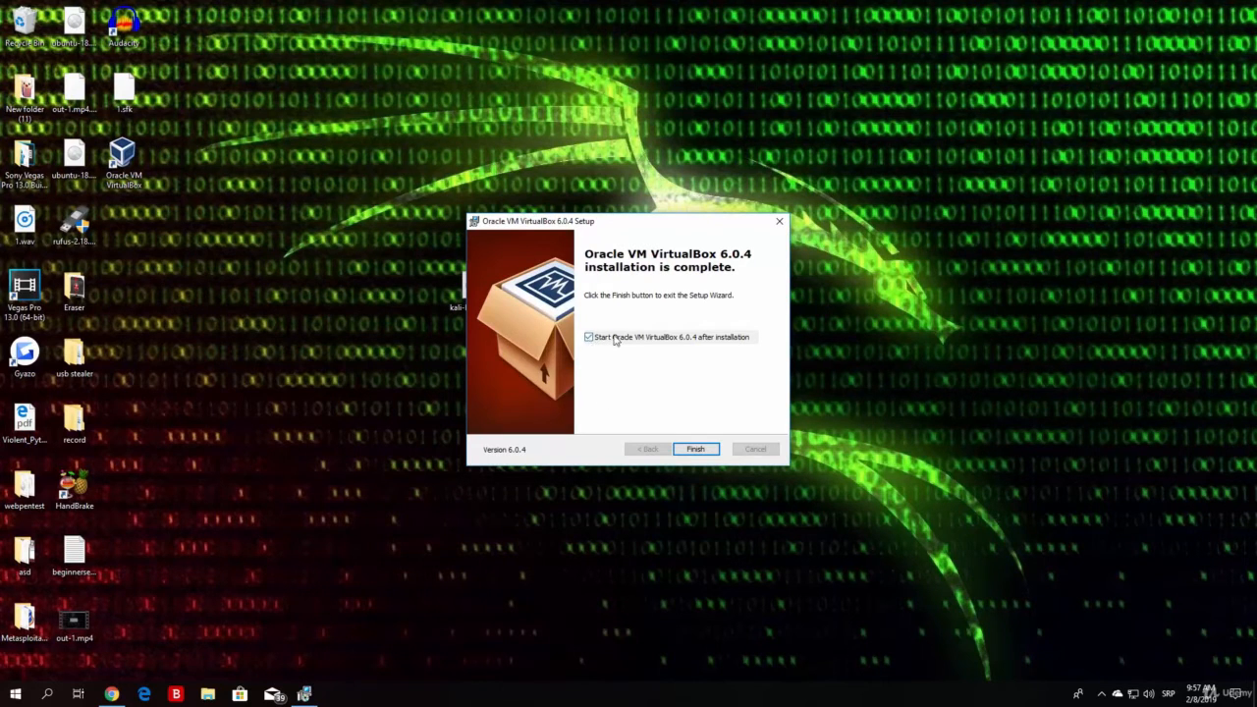
pyautogui.click(695, 450)
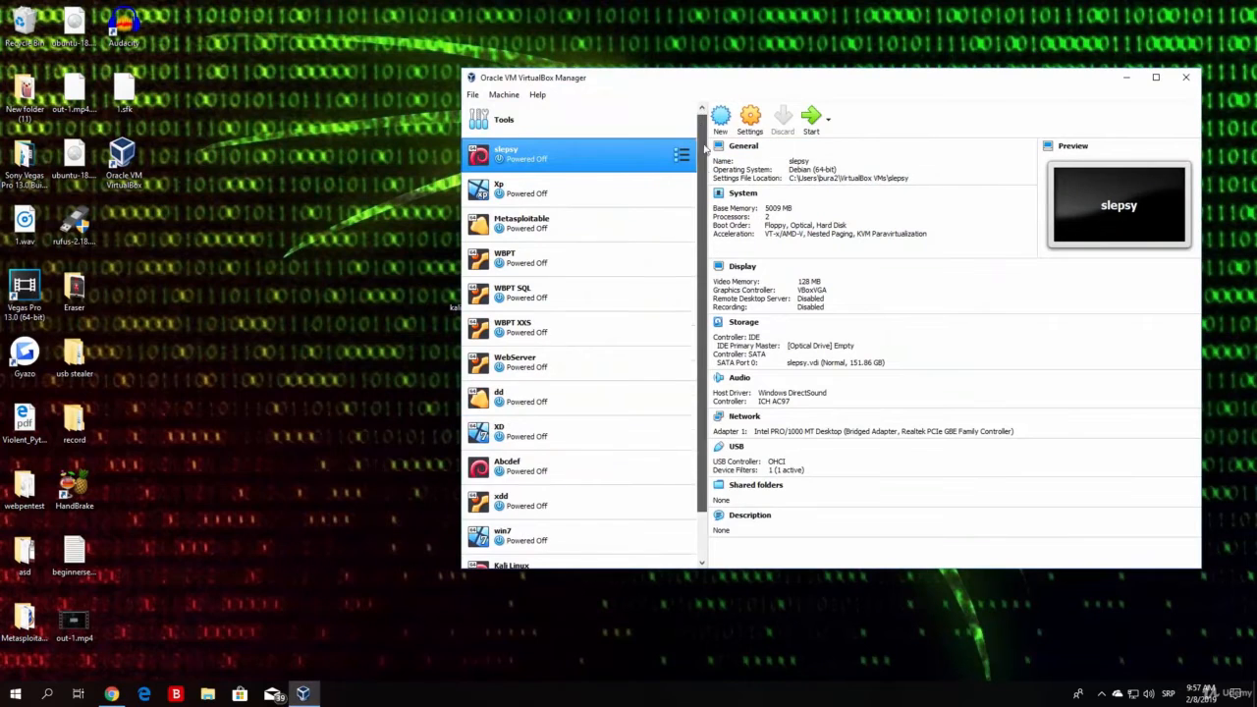
# Look through the existing virtual machines, from kali up to Xp, and examine their configuration details
pyautogui.scroll(-1, 704, 147)
pyautogui.scroll(2, 704, 162)
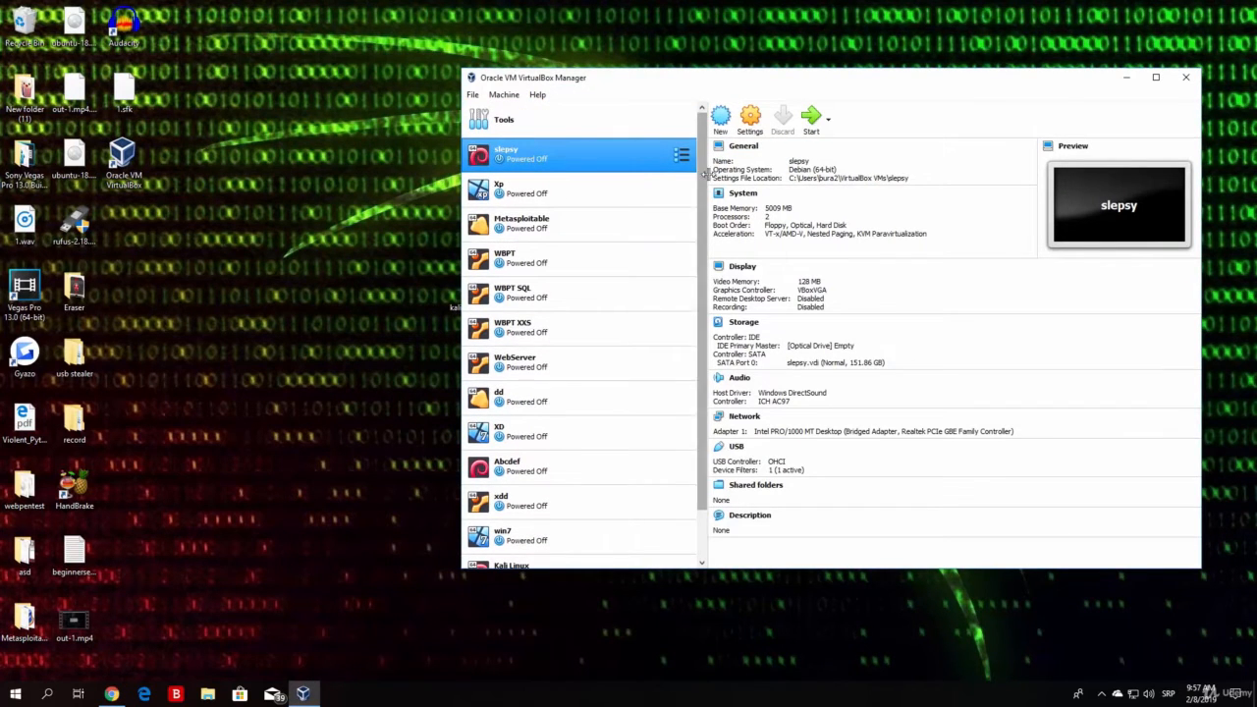
pyautogui.scroll(-1, 704, 174)
pyautogui.click(525, 512)
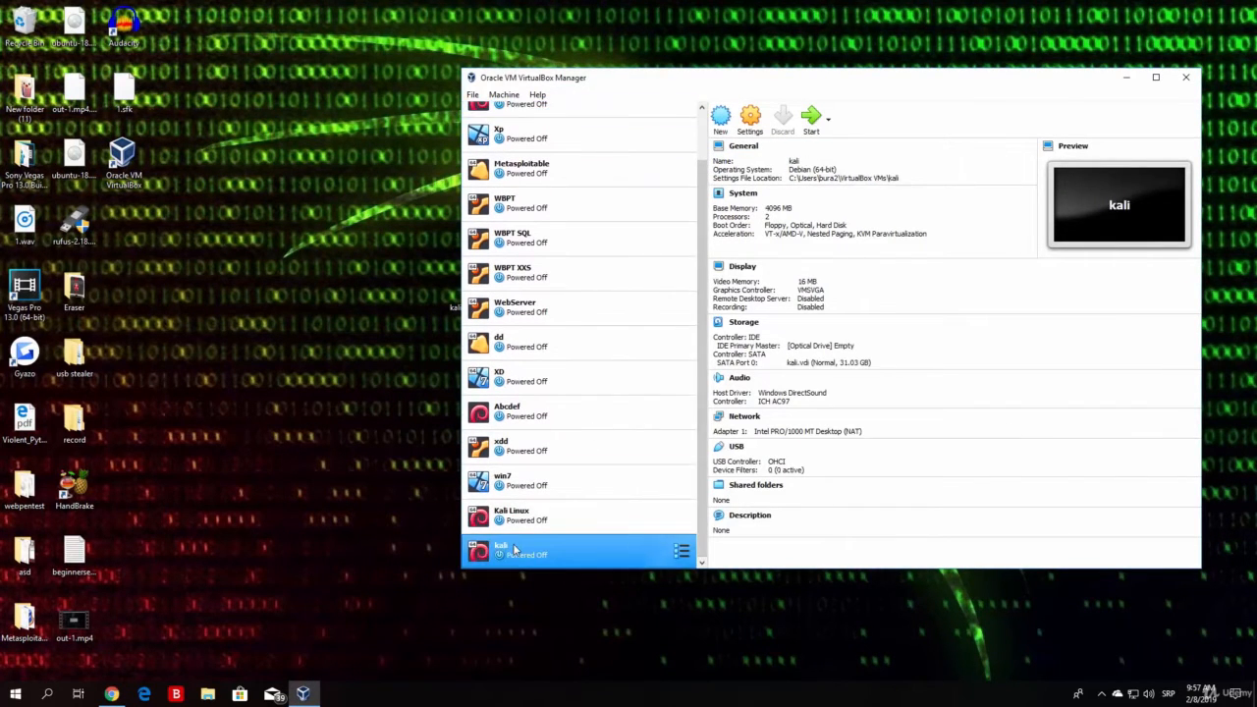
pyautogui.click(526, 484)
pyautogui.click(532, 447)
pyautogui.click(541, 412)
pyautogui.click(535, 373)
pyautogui.click(536, 340)
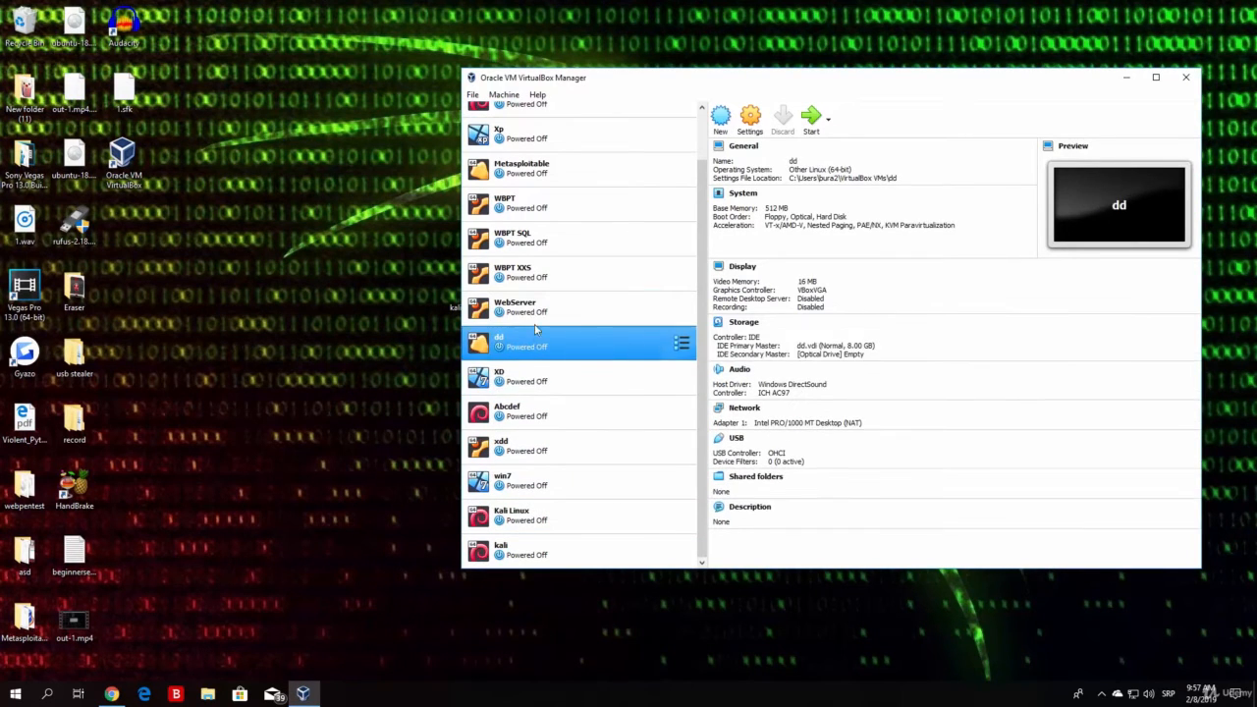
pyautogui.click(536, 307)
pyautogui.click(535, 273)
pyautogui.click(540, 241)
pyautogui.click(537, 200)
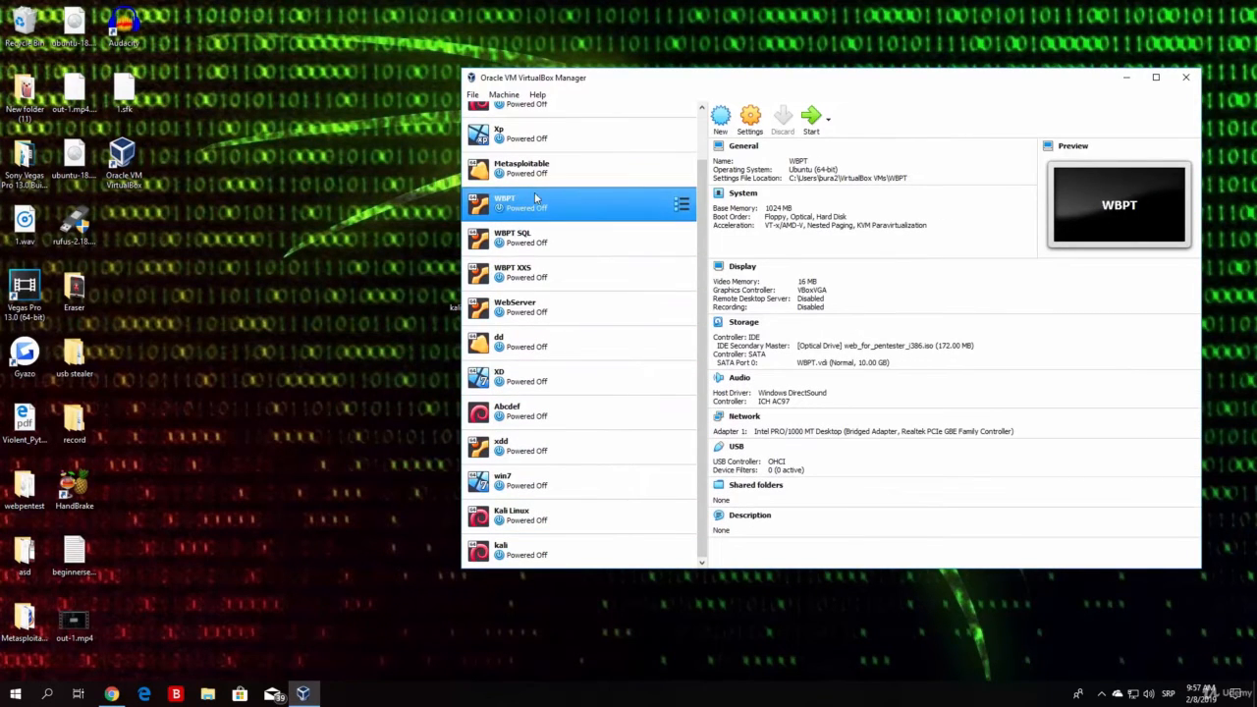
pyautogui.click(538, 169)
pyautogui.click(540, 134)
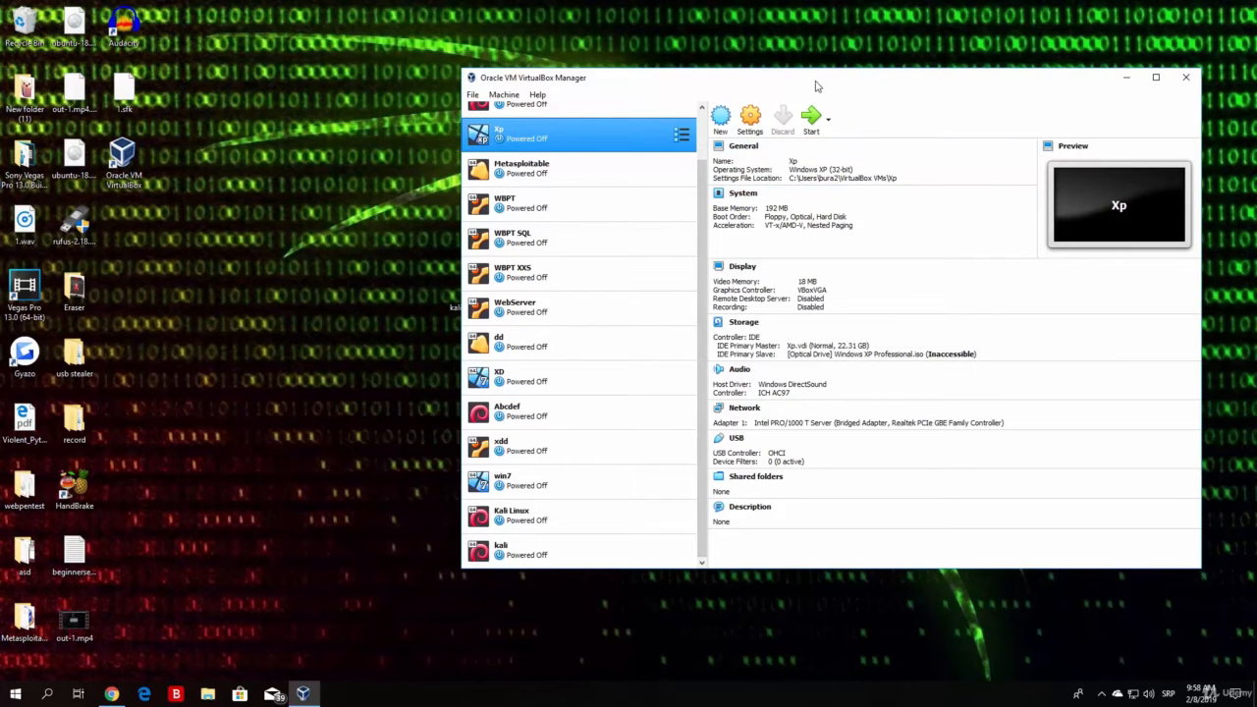
# Start creating a virtual machine named ethicalhackingmachine, keeping the default machine folder
pyautogui.click(721, 124)
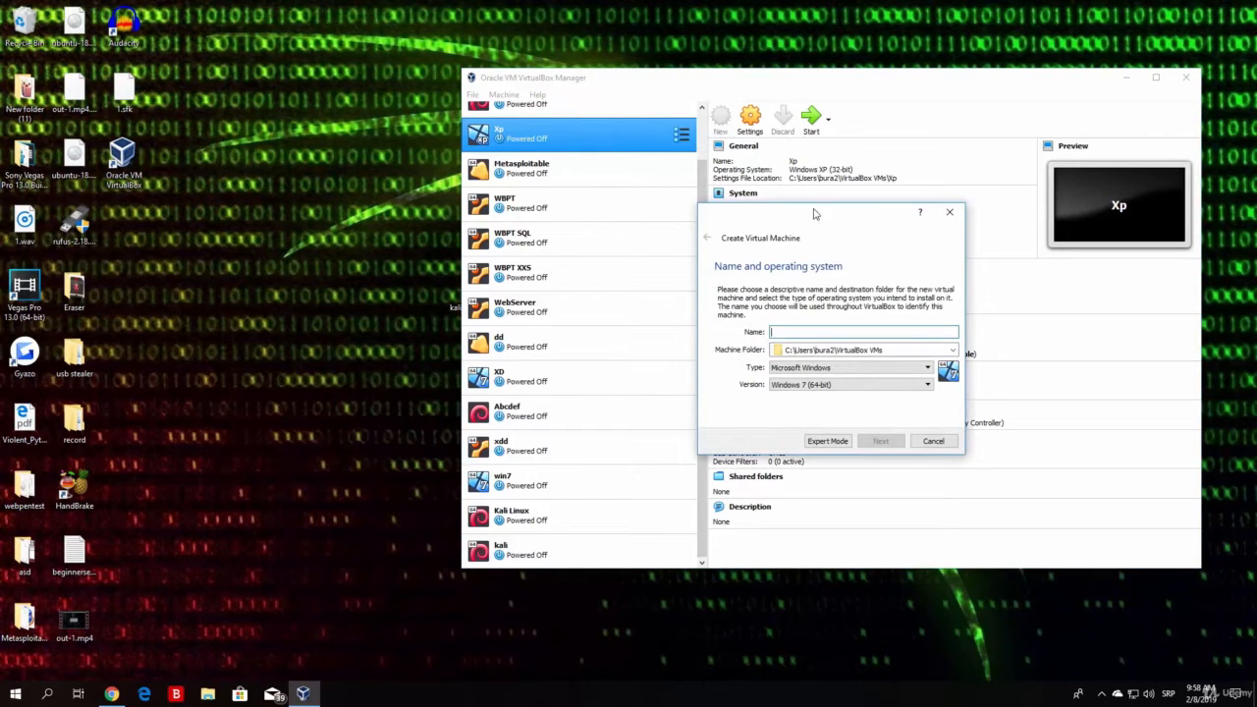
pyautogui.moveTo(815, 213); pyautogui.dragTo(457, 229)
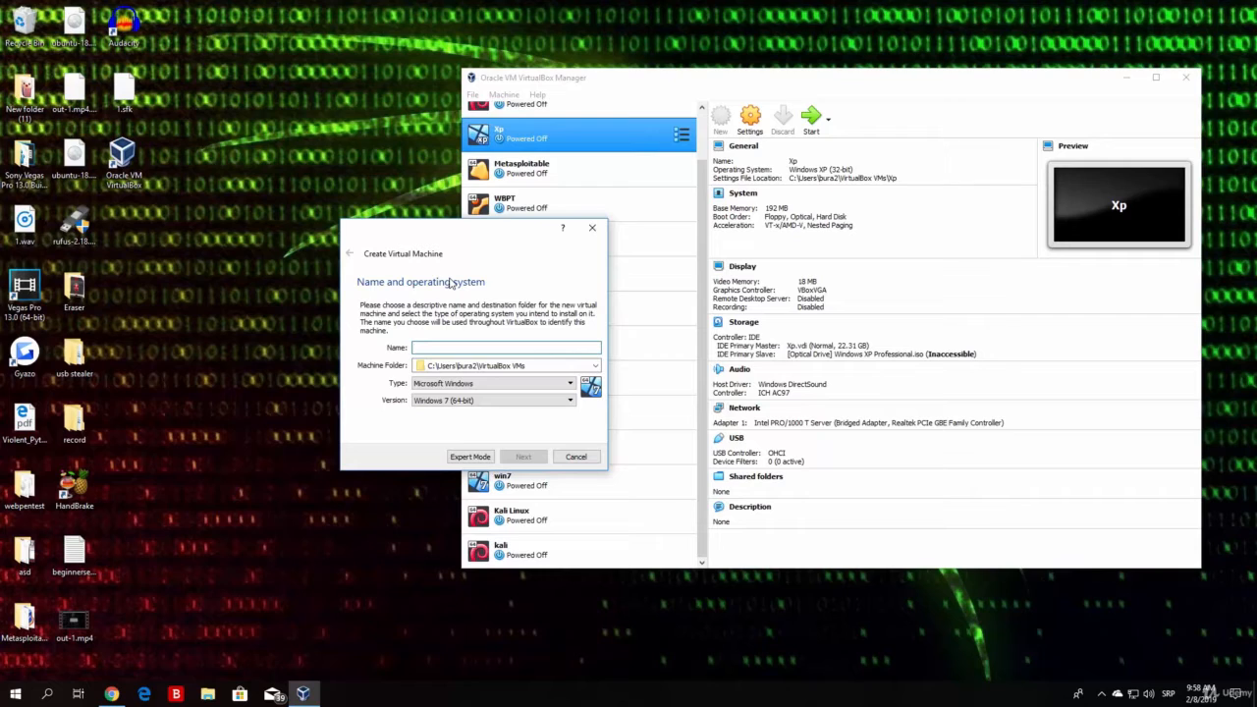
pyautogui.write('ethi')
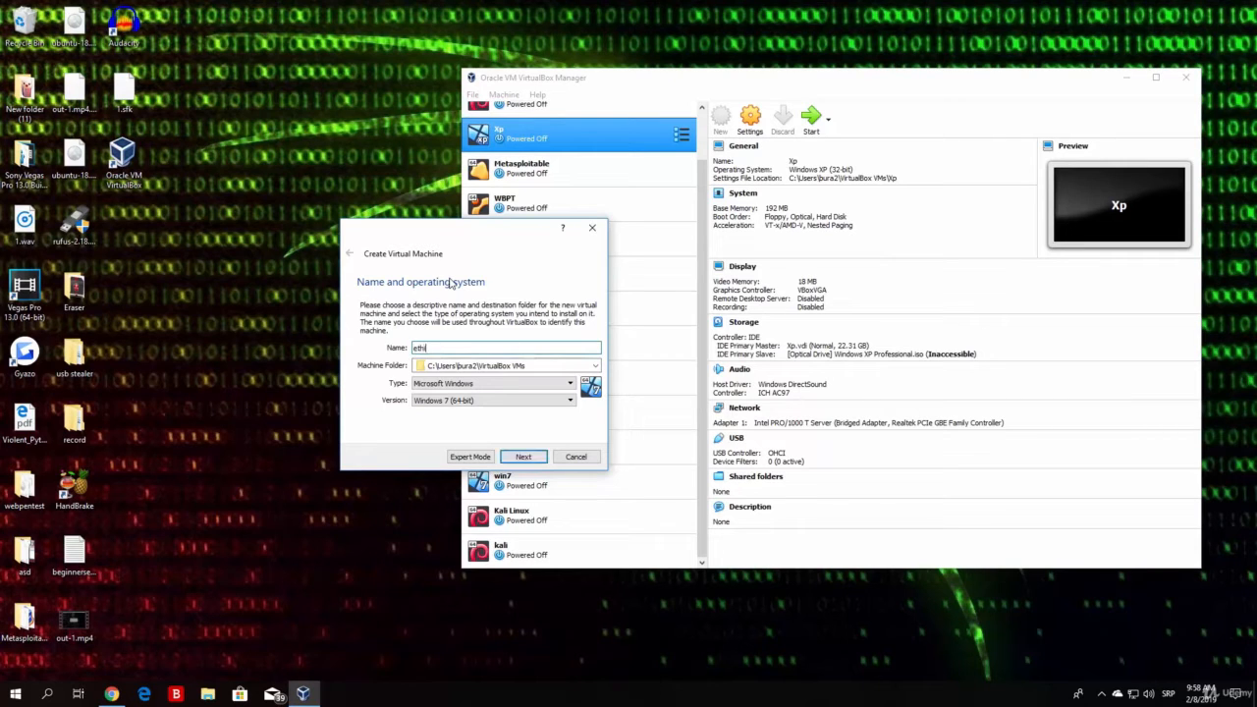
pyautogui.write('calhackingmachine')
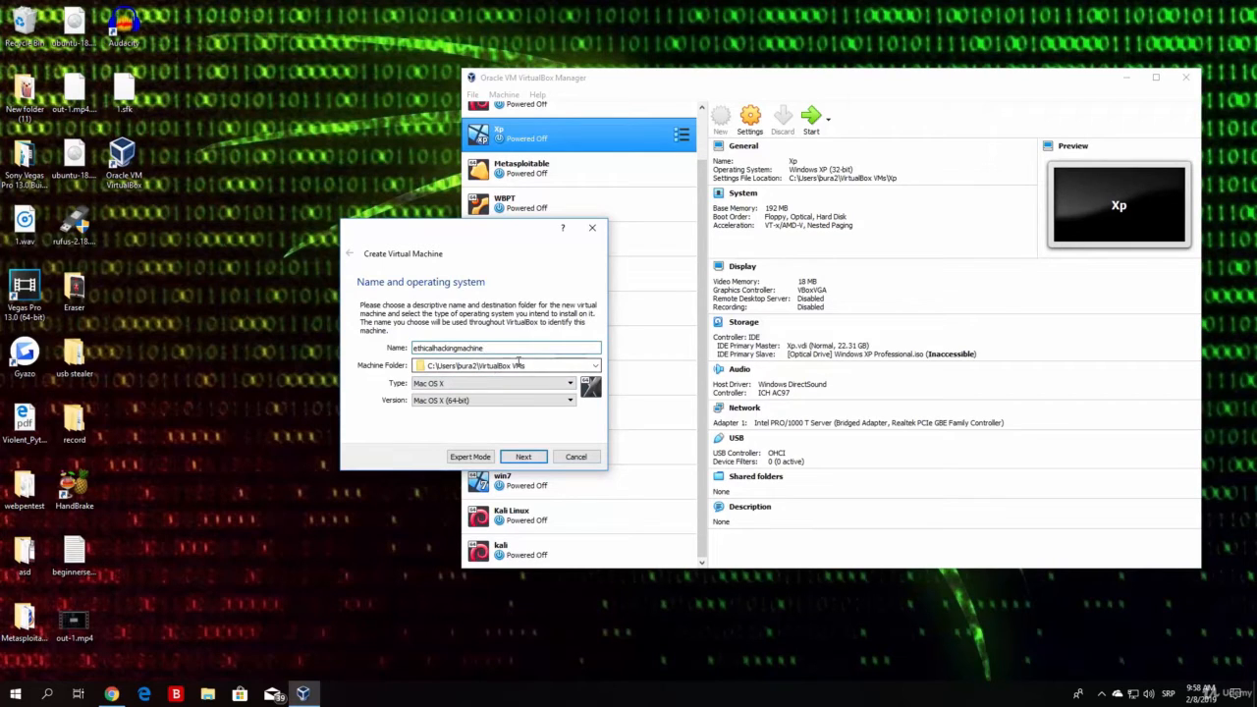
pyautogui.moveTo(528, 365); pyautogui.dragTo(397, 373)
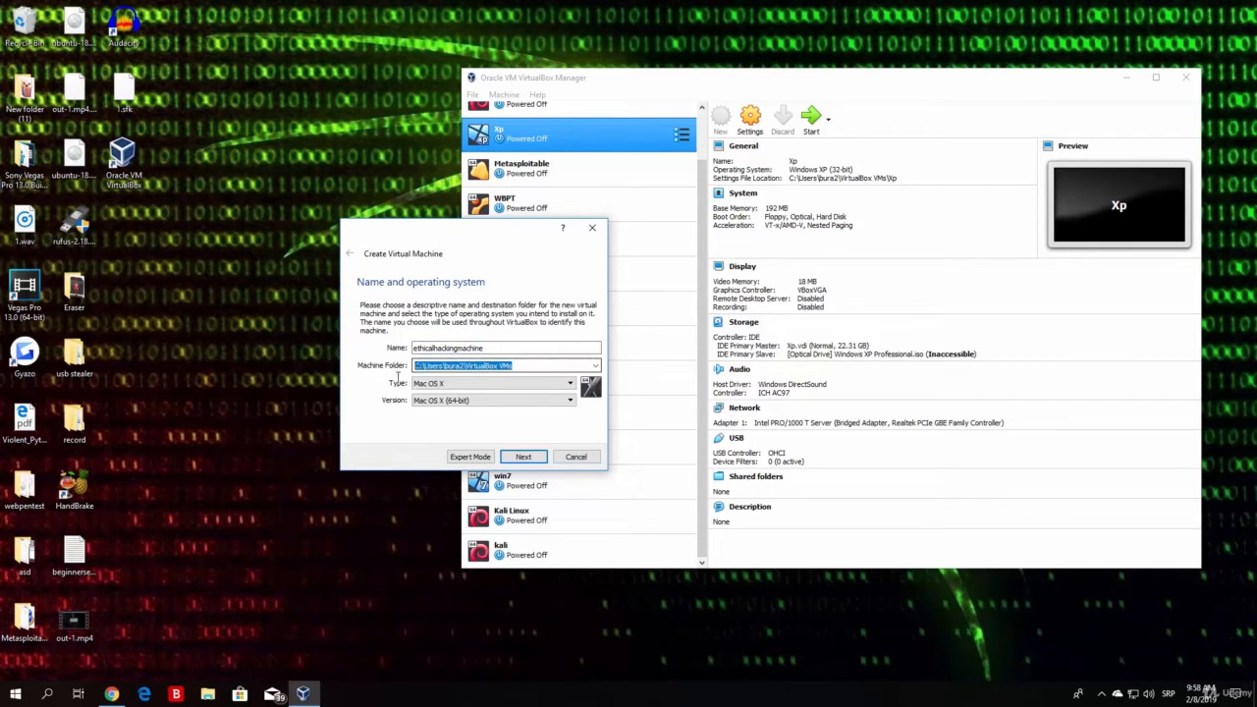
# Set the new machine's type to Linux and its version to Debian (64-bit), and continue to the memory size
pyautogui.click(430, 390)
pyautogui.scroll(2, 430, 398)
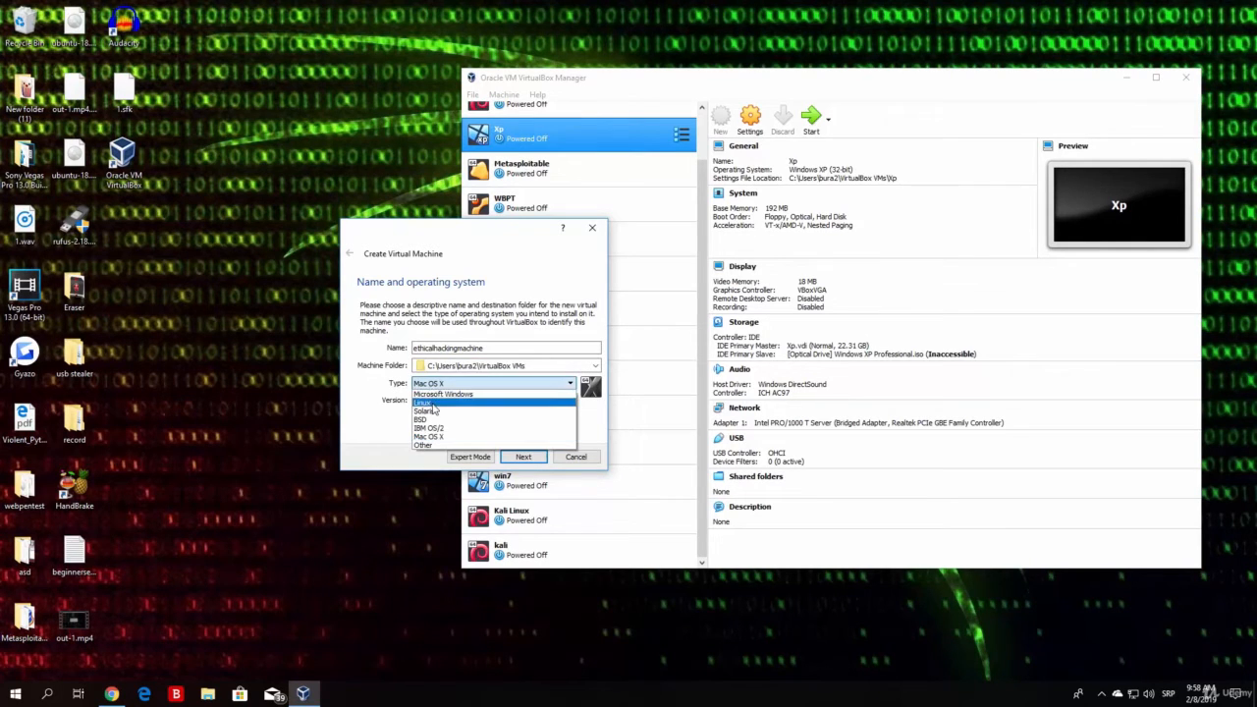
pyautogui.click(430, 393)
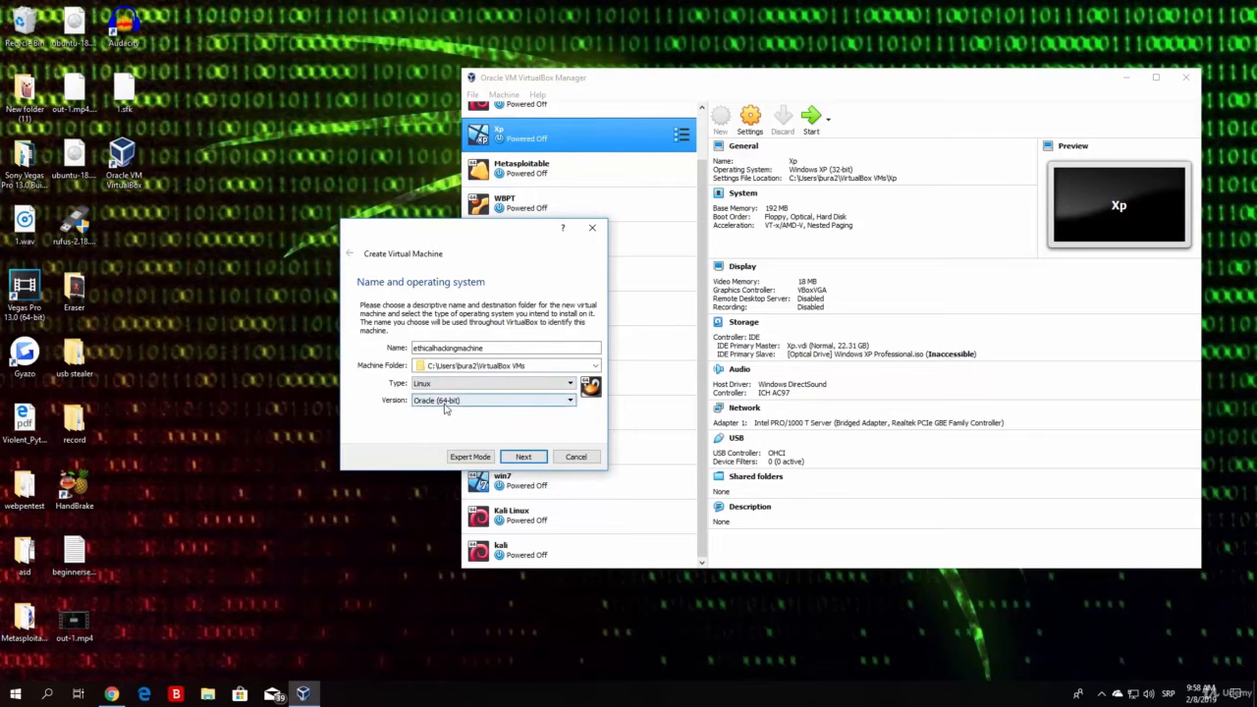
pyautogui.click(455, 401)
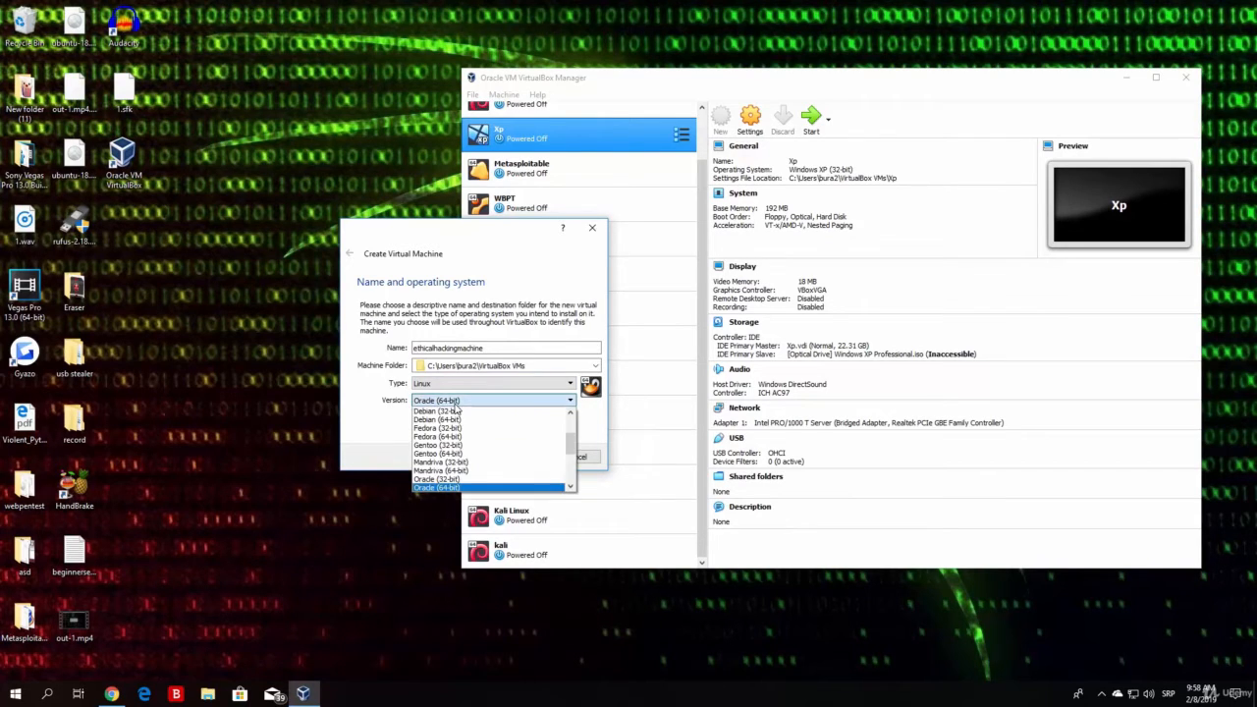
pyautogui.moveTo(570, 448)
pyautogui.mouseDown()
pyautogui.moveTo(570, 427)
pyautogui.moveTo(569, 456)
pyautogui.mouseUp()
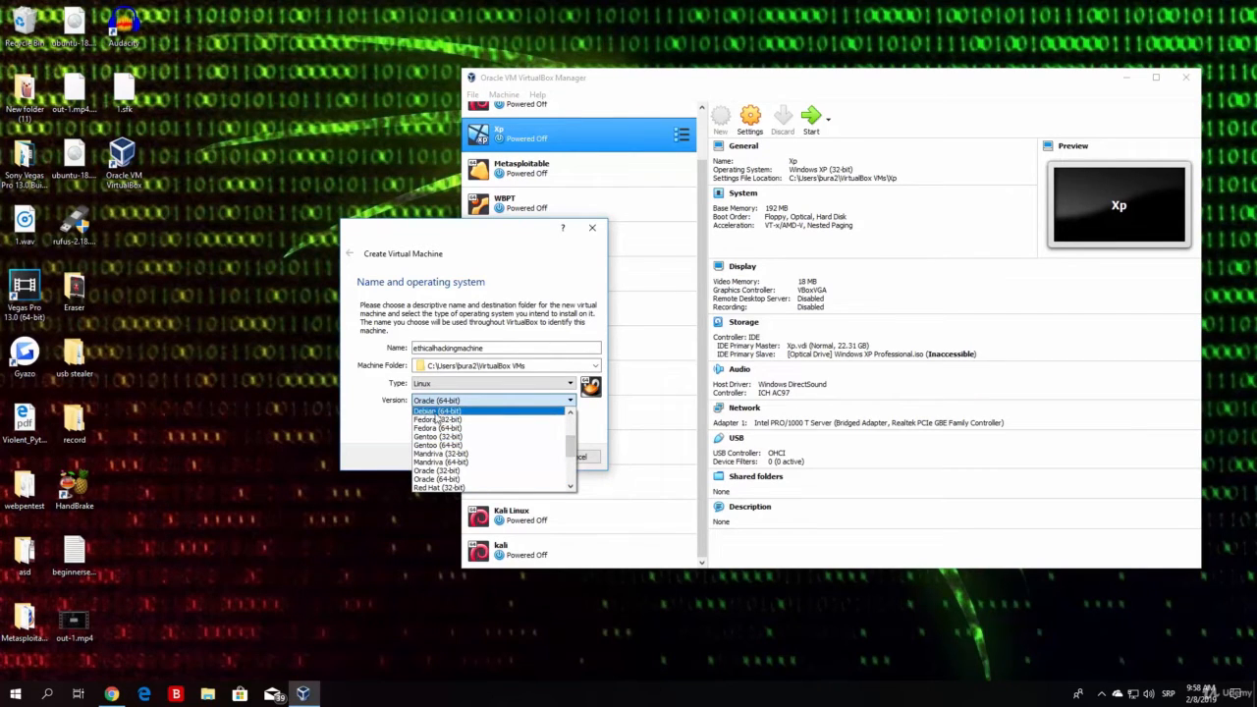
pyautogui.click(441, 412)
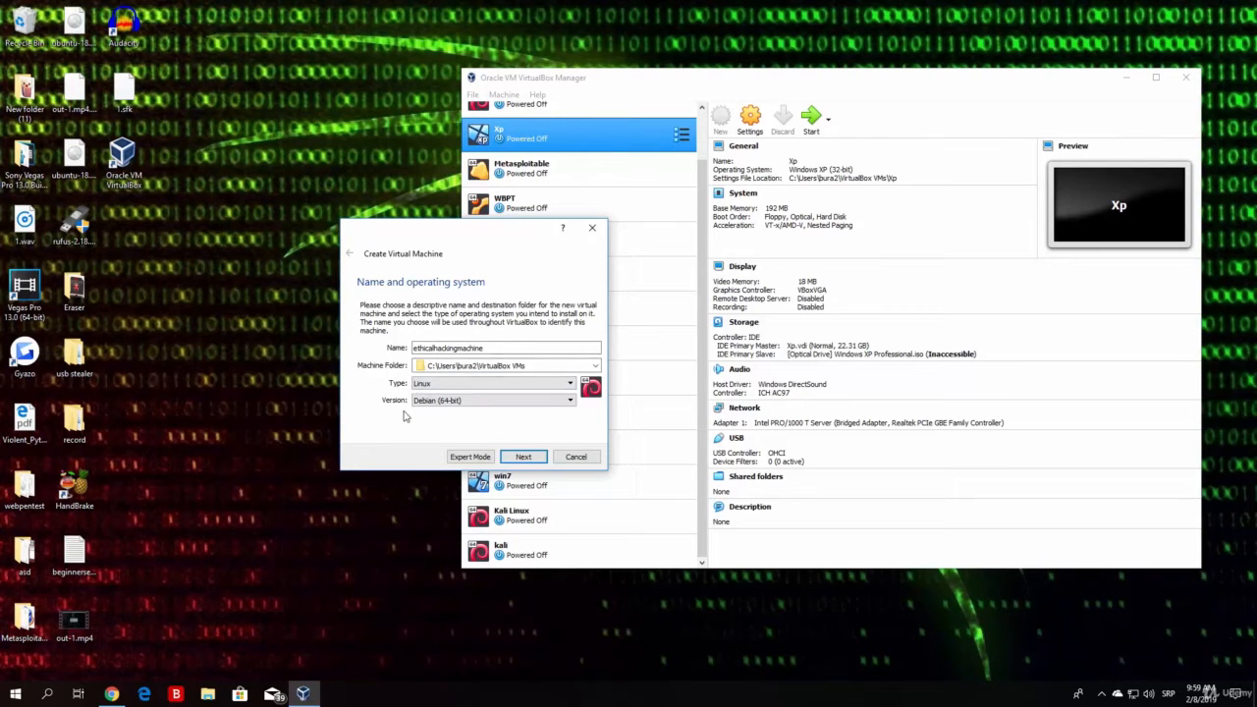
pyautogui.click(515, 466)
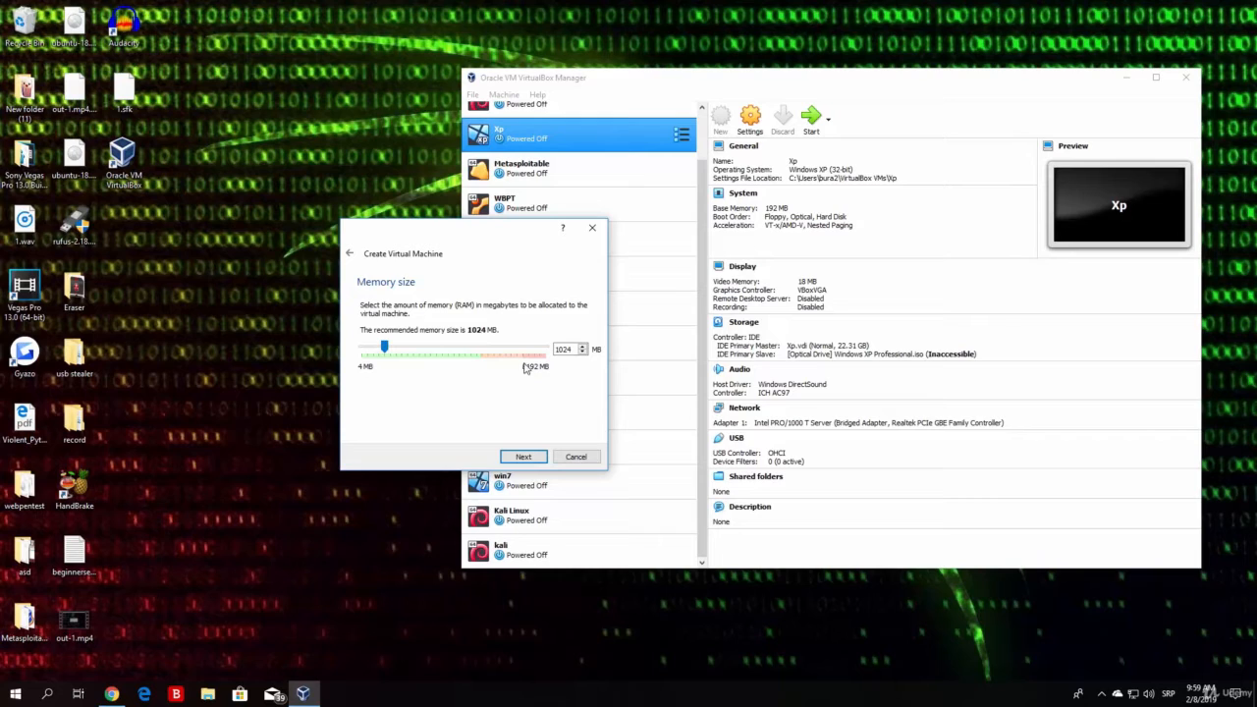
# Allocate 4096 MB of memory to the new machine and continue to the hard disk settings
pyautogui.moveTo(385, 350); pyautogui.dragTo(455, 363)
pyautogui.moveTo(452, 348); pyautogui.dragTo(511, 364)
pyautogui.moveTo(512, 363); pyautogui.dragTo(555, 359)
pyautogui.moveTo(546, 349); pyautogui.dragTo(408, 350)
pyautogui.moveTo(407, 348); pyautogui.dragTo(456, 353)
pyautogui.click(524, 457)
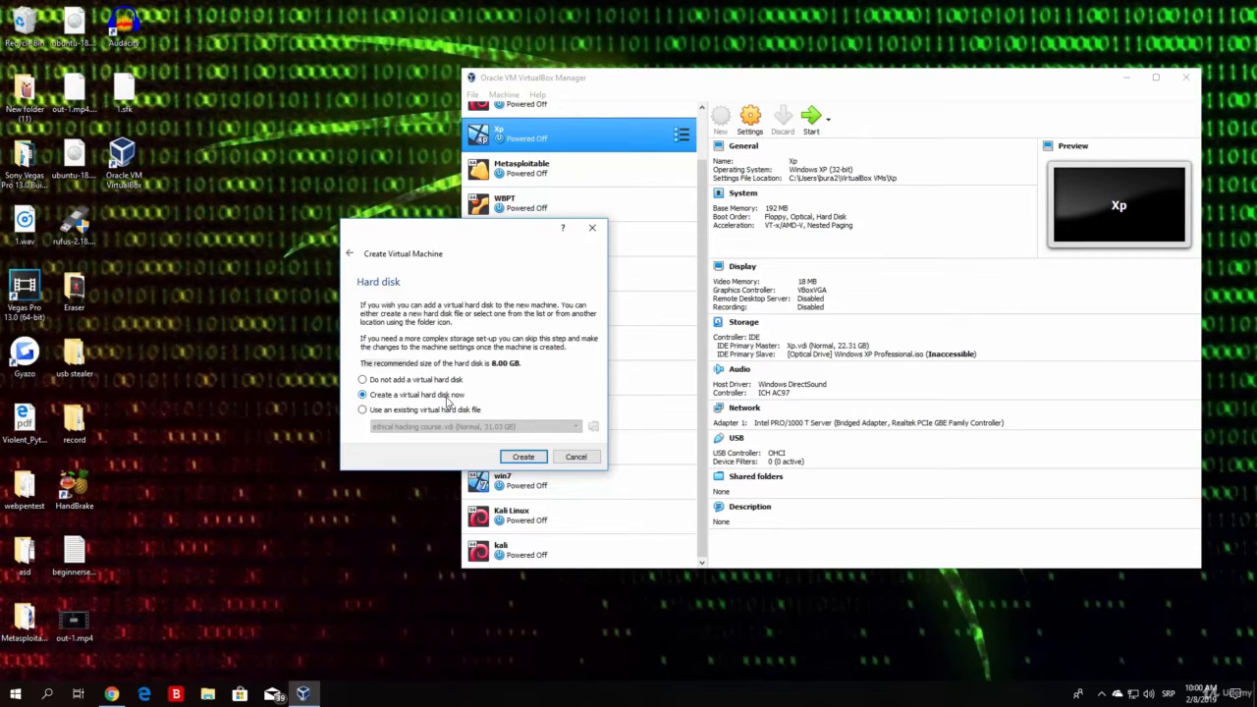
# Choose to create a virtual hard disk now as a VDI file with dynamically allocated storage
pyautogui.click(523, 459)
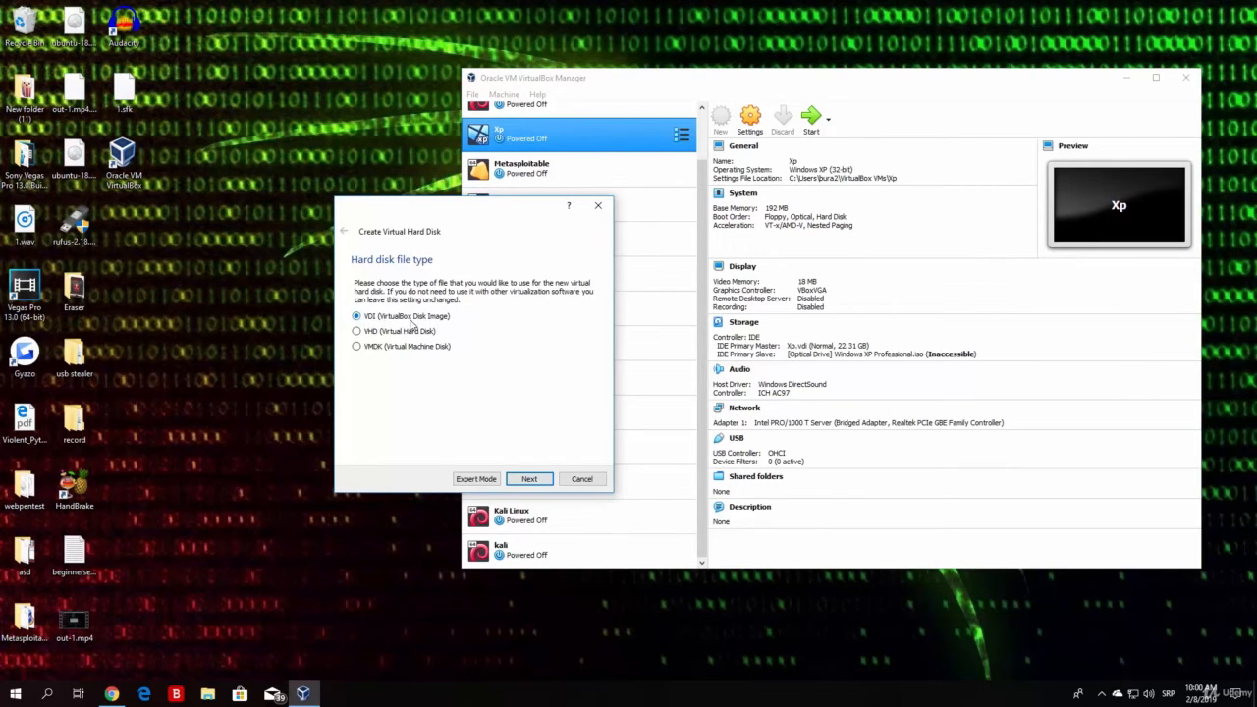
pyautogui.click(528, 480)
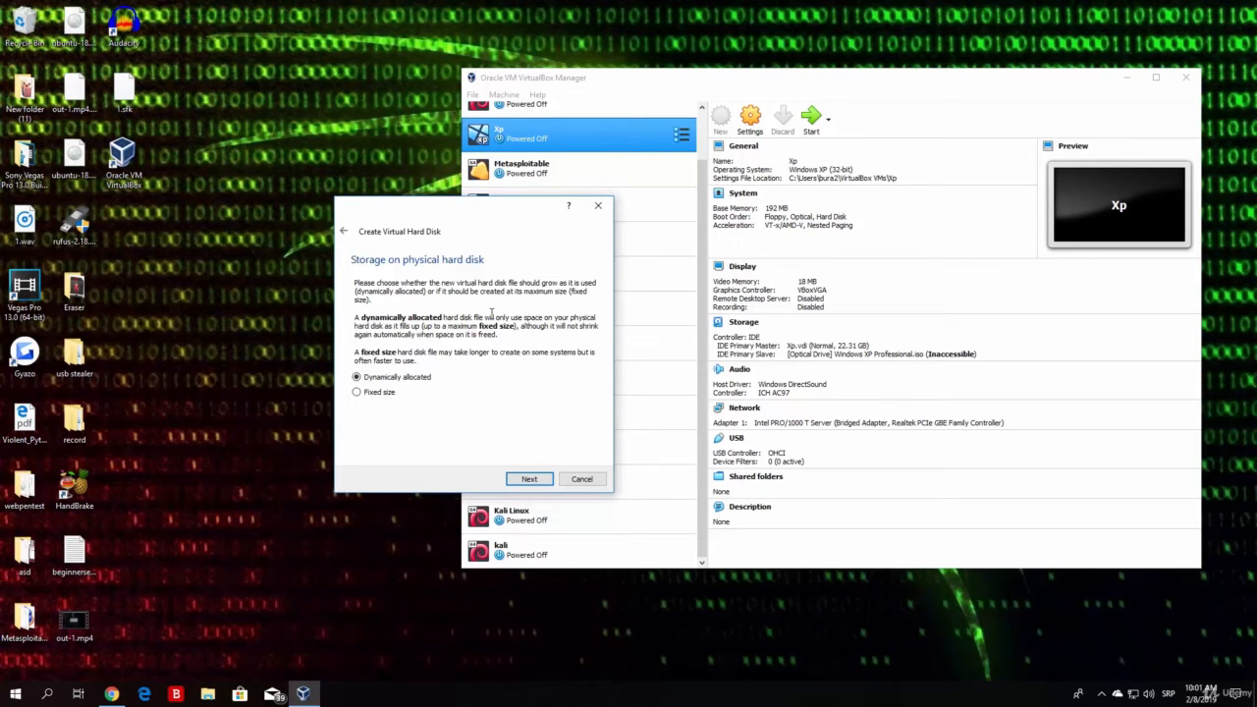
pyautogui.click(358, 393)
pyautogui.click(358, 378)
pyautogui.click(357, 392)
pyautogui.click(357, 378)
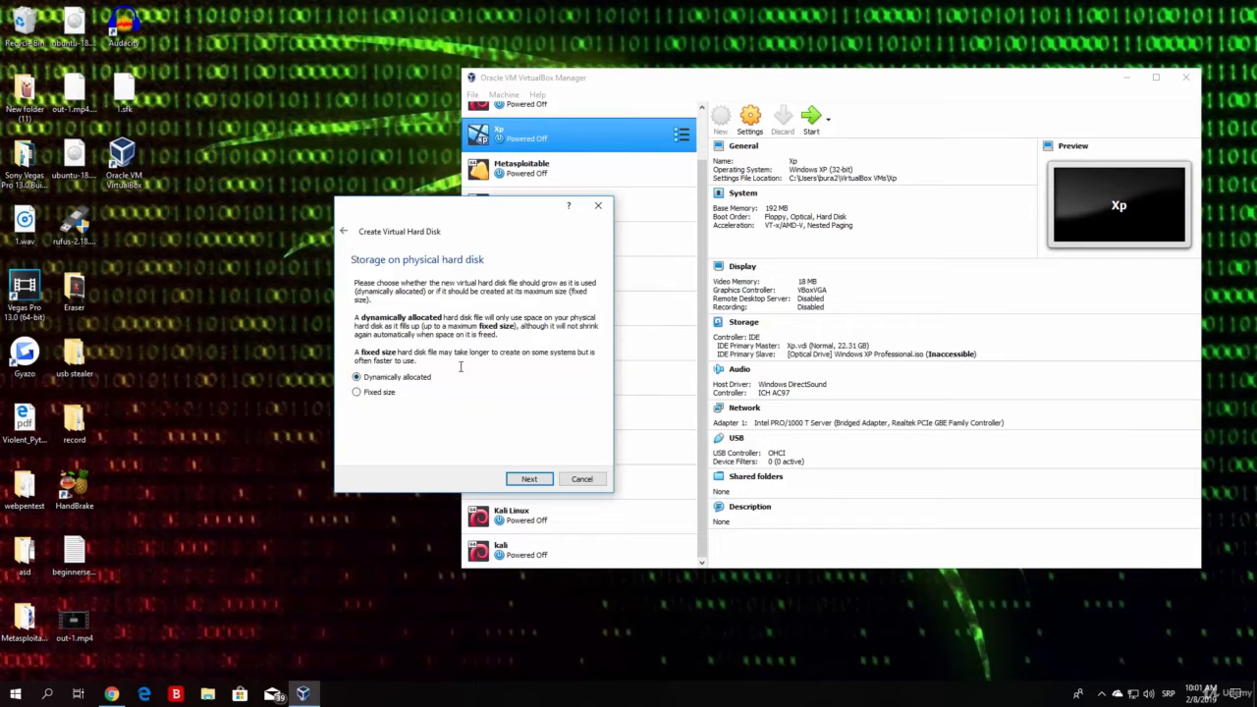
pyautogui.click(528, 479)
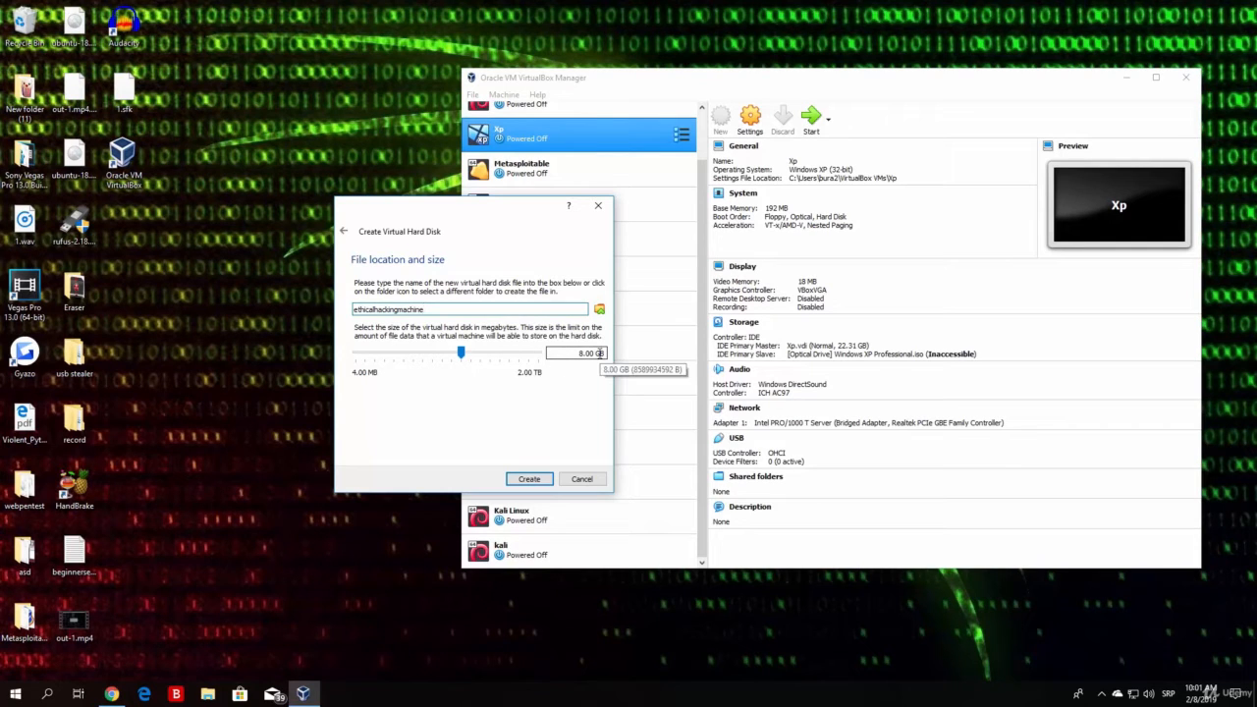
# Set the virtual hard disk's size to about 29.94 GB and create the disk
pyautogui.moveTo(577, 354); pyautogui.dragTo(593, 352)
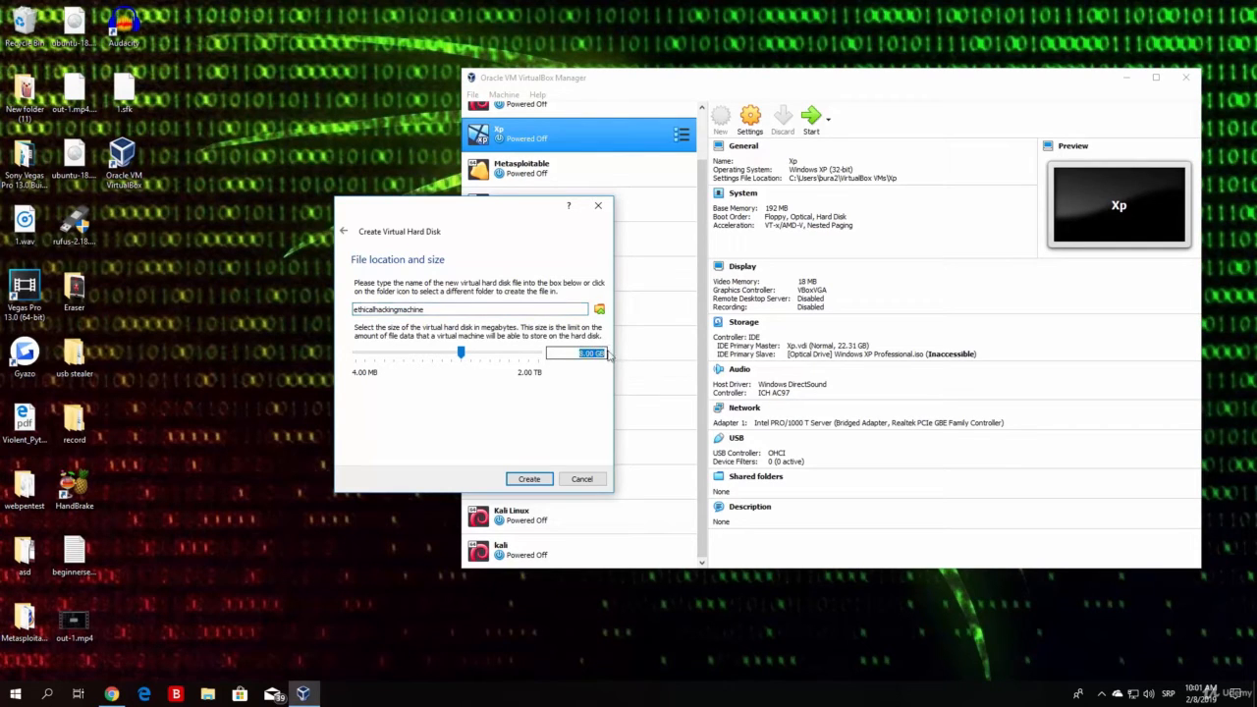
pyautogui.click(462, 353)
pyautogui.moveTo(461, 355); pyautogui.dragTo(479, 361)
pyautogui.moveTo(480, 355)
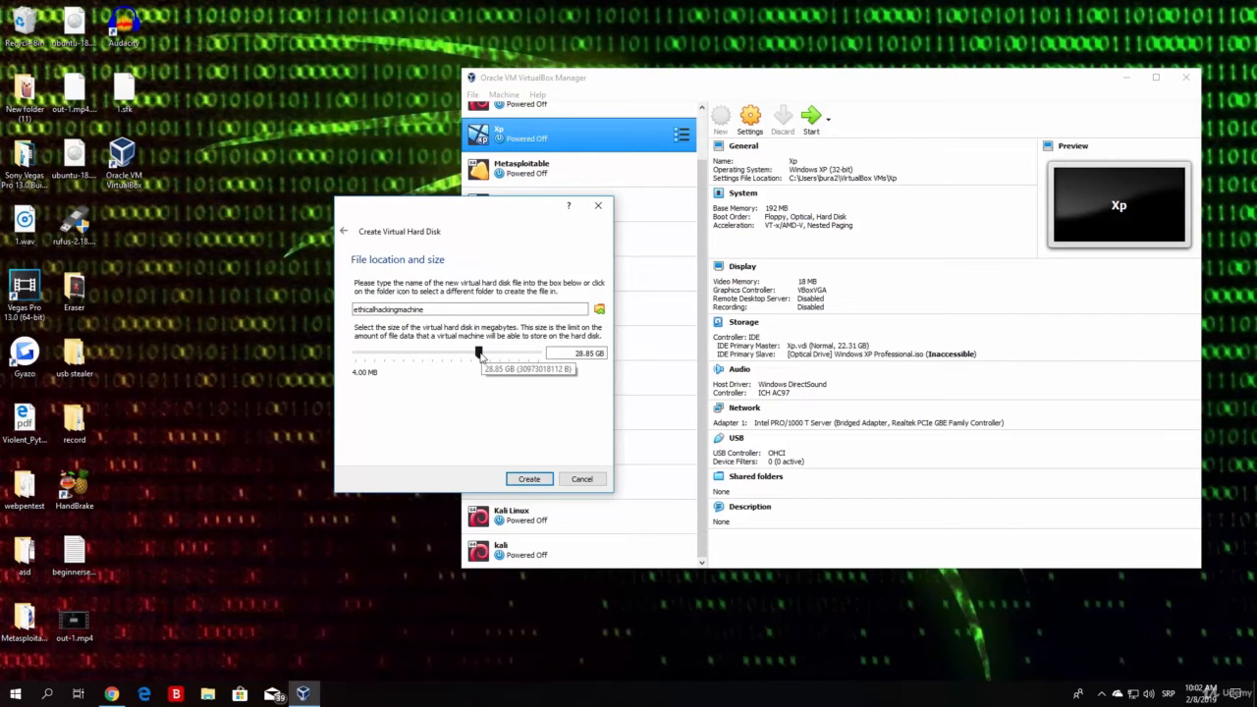
pyautogui.moveTo(480, 356); pyautogui.dragTo(481, 355)
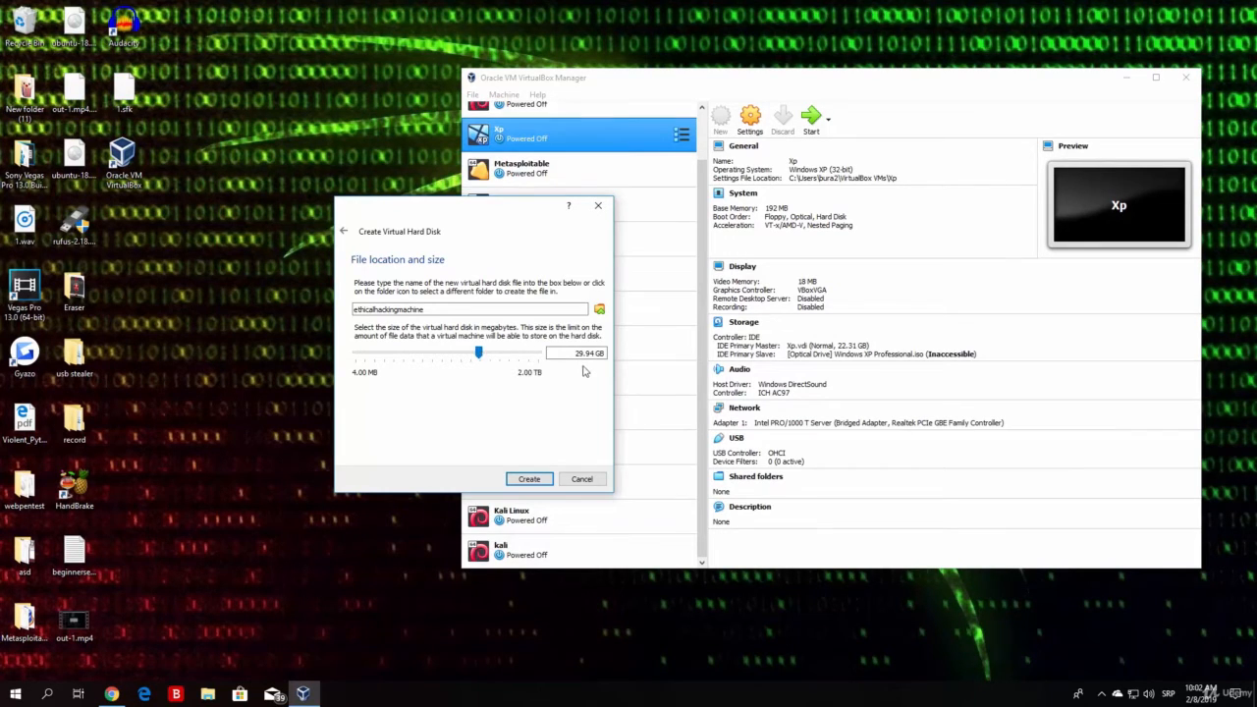
pyautogui.click(528, 480)
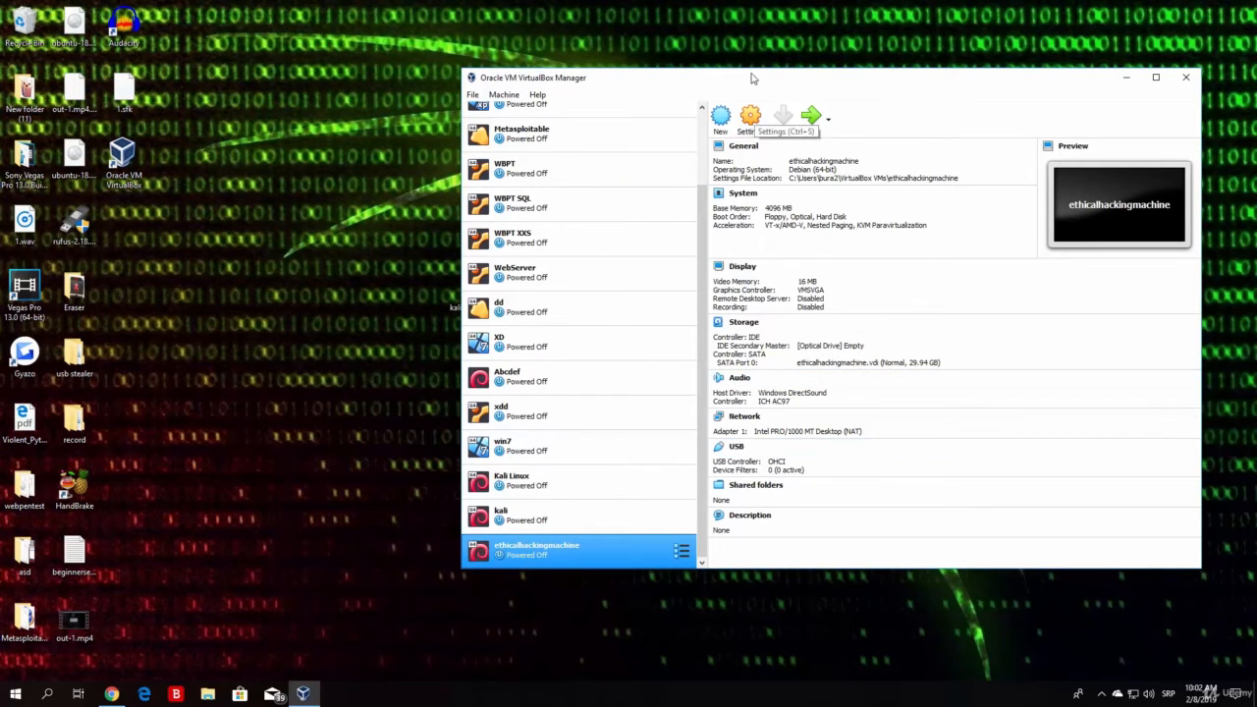
# Shift the VirtualBox Manager window aside and move the kali-linux-2018.4-amd64.iso file to an open area of the desktop
pyautogui.moveTo(752, 78); pyautogui.dragTo(825, 83)
pyautogui.moveTo(472, 290)
pyautogui.mouseDown()
pyautogui.moveTo(367, 324)
pyautogui.moveTo(374, 338)
pyautogui.mouseUp()
pyautogui.click(385, 378)
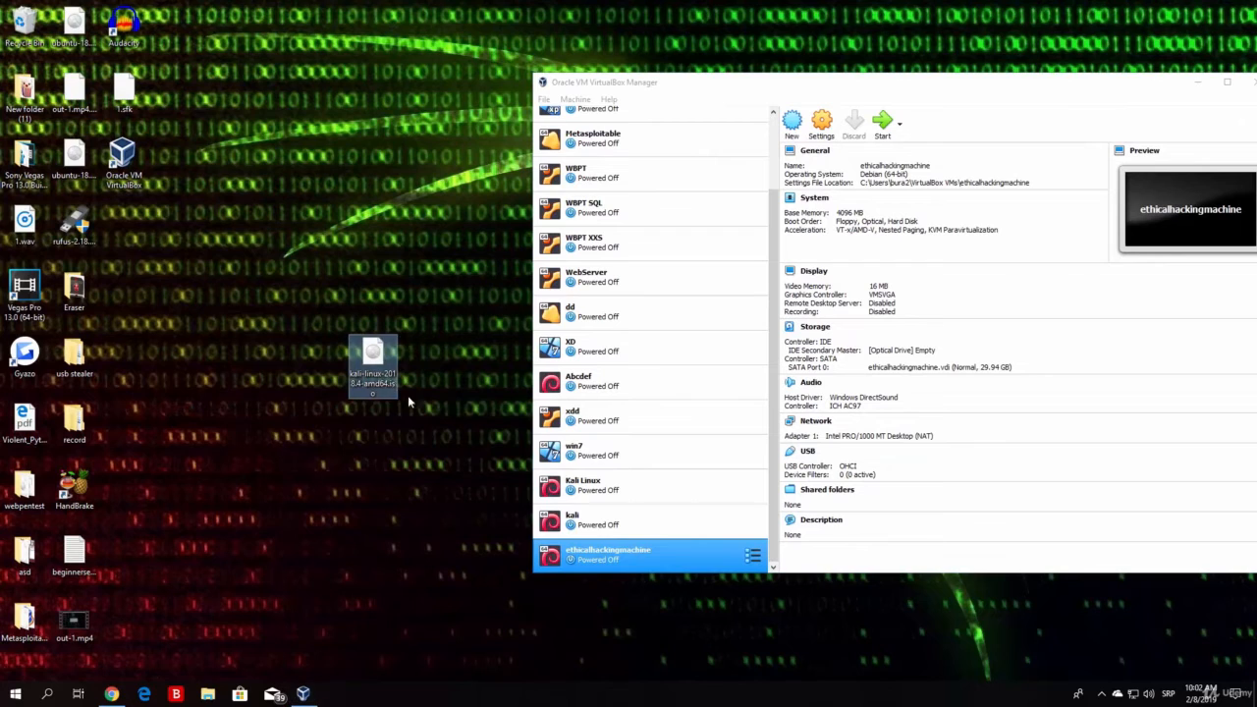
pyautogui.moveTo(442, 458)
pyautogui.mouseDown()
pyautogui.moveTo(342, 301)
pyautogui.moveTo(293, 272)
pyautogui.moveTo(455, 458)
pyautogui.moveTo(388, 406)
pyautogui.mouseUp()
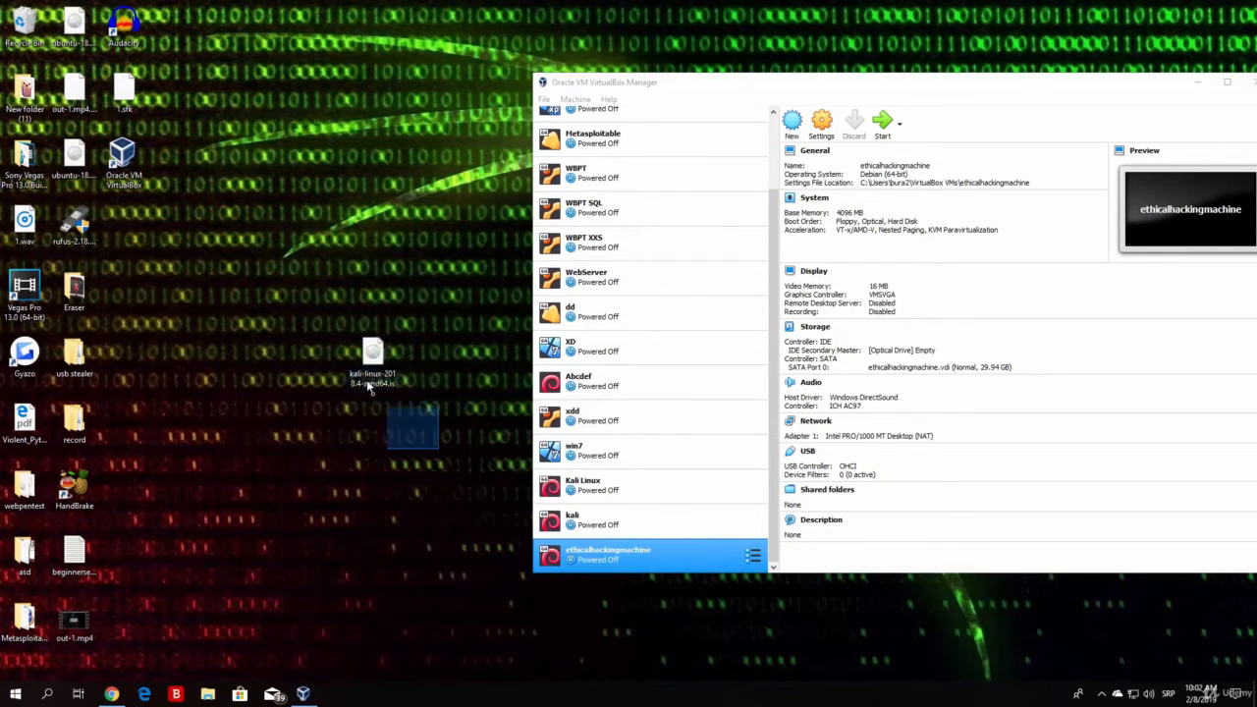
pyautogui.keyDown('ctrl'); pyautogui.click(653, 530); pyautogui.keyUp('ctrl')
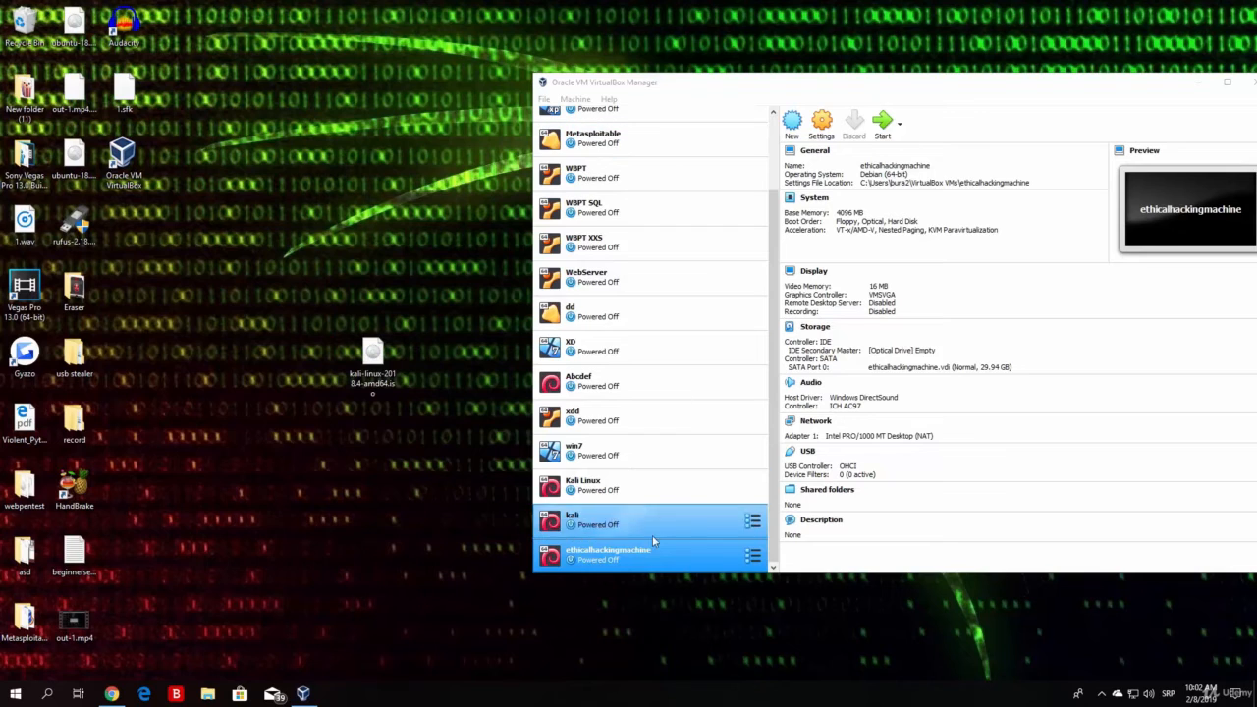
pyautogui.keyDown('ctrl'); pyautogui.click(653, 539); pyautogui.keyUp('ctrl')
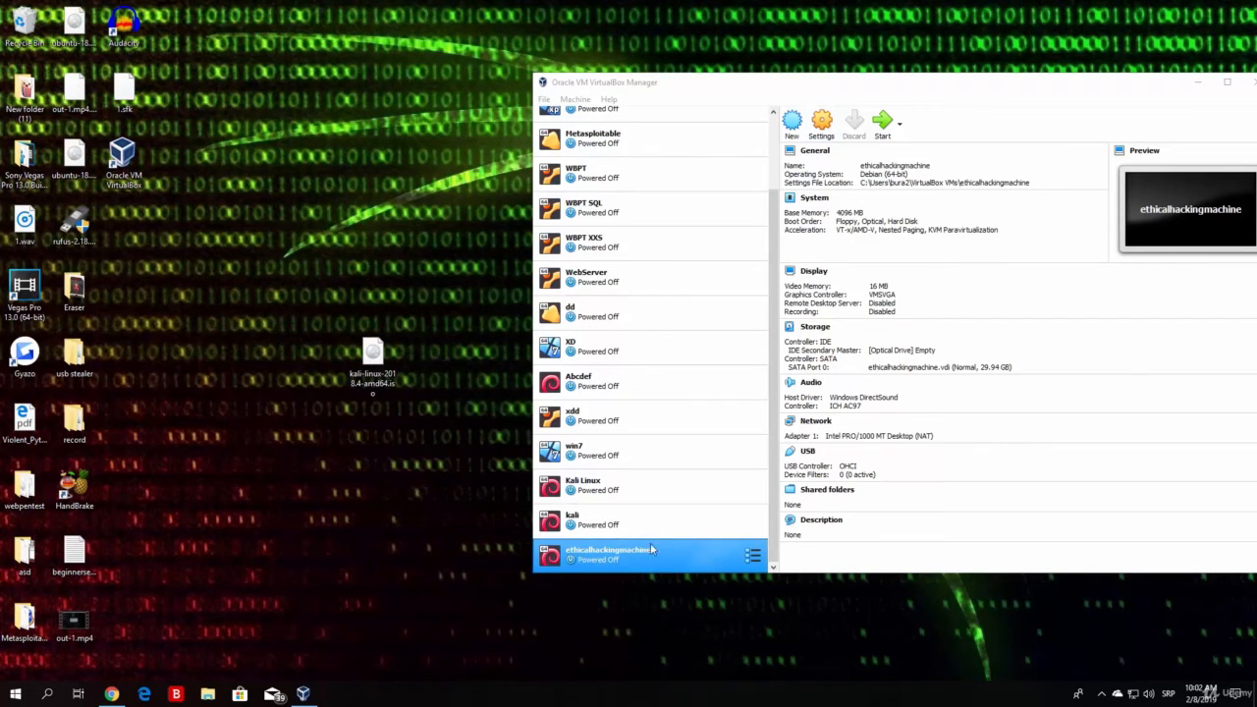
pyautogui.click(615, 527)
pyautogui.click(617, 561)
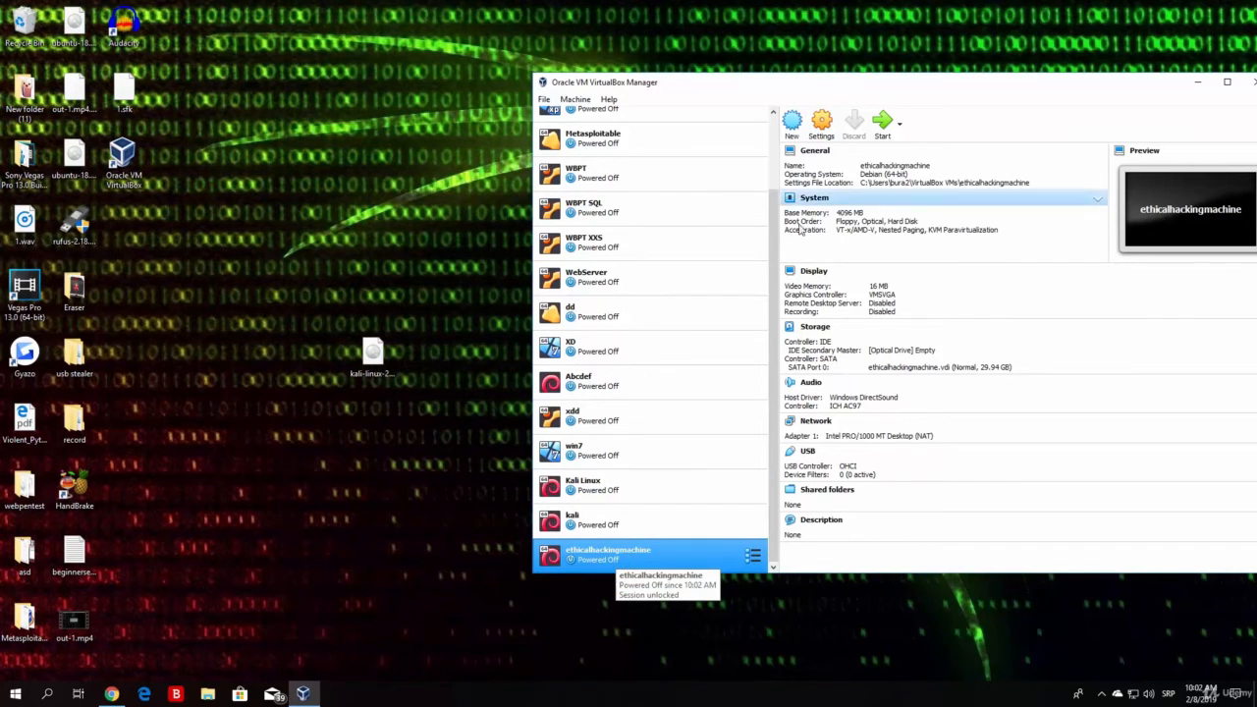
# Open the settings of ethicalhackingmachine and look through the General section's advanced, description and disk encryption options
pyautogui.click(821, 125)
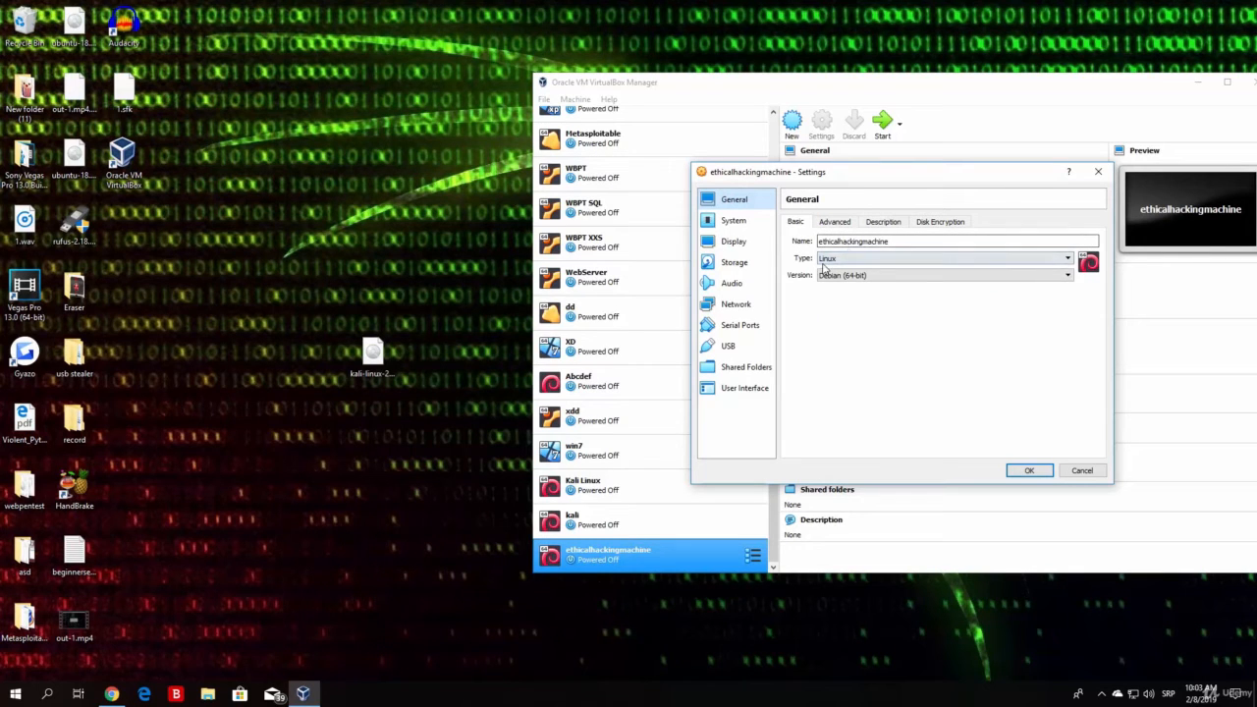
pyautogui.click(836, 224)
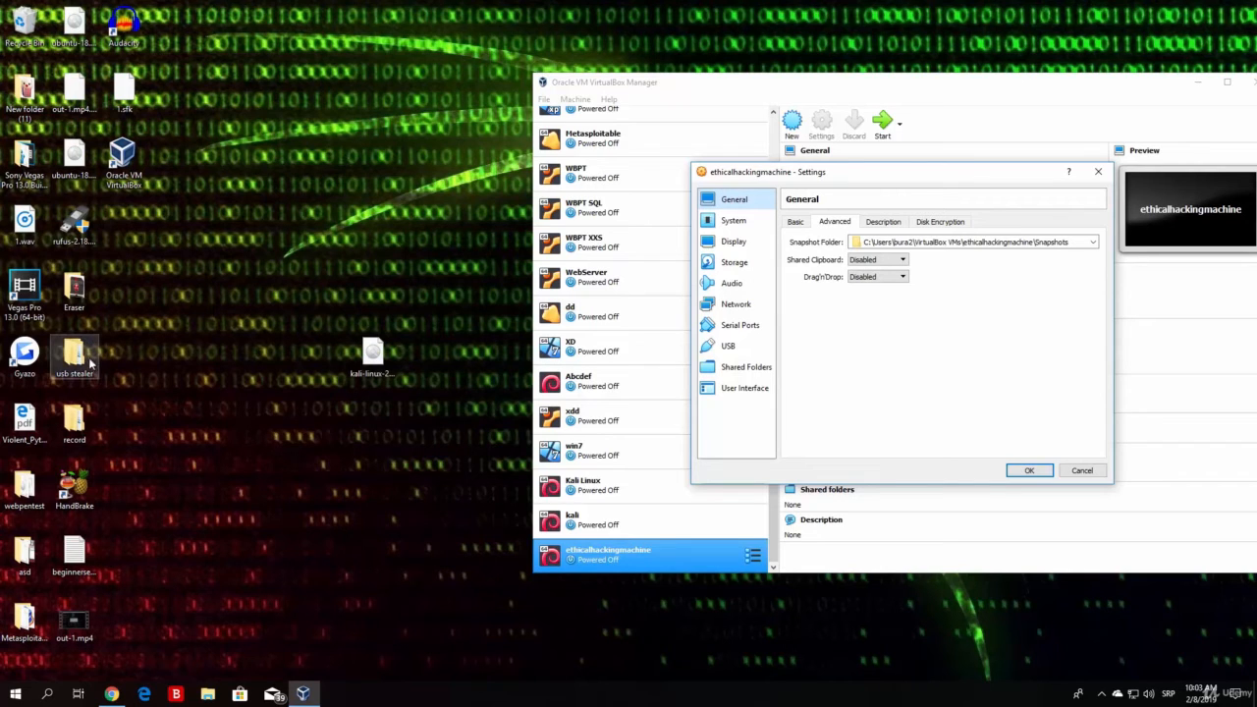
pyautogui.moveTo(76, 355)
pyautogui.mouseDown()
pyautogui.moveTo(228, 306)
pyautogui.moveTo(464, 177)
pyautogui.moveTo(488, 133)
pyautogui.moveTo(76, 359)
pyautogui.mouseUp()
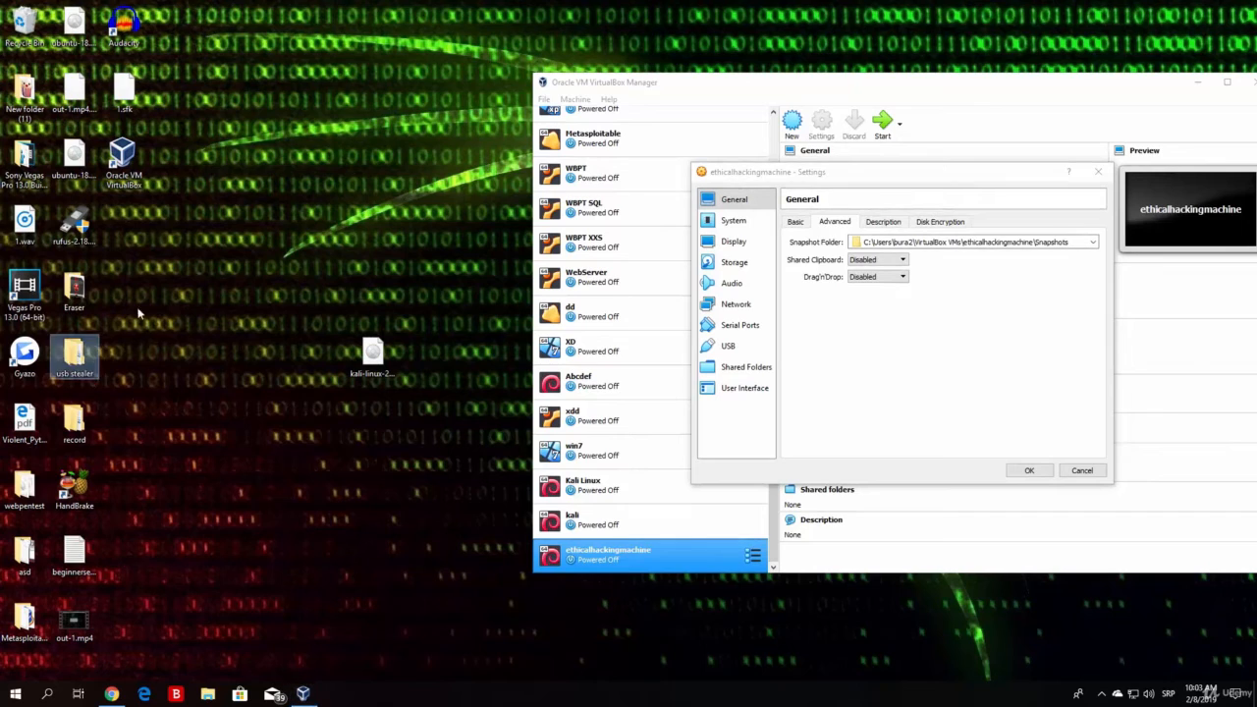
pyautogui.click(888, 223)
pyautogui.click(951, 222)
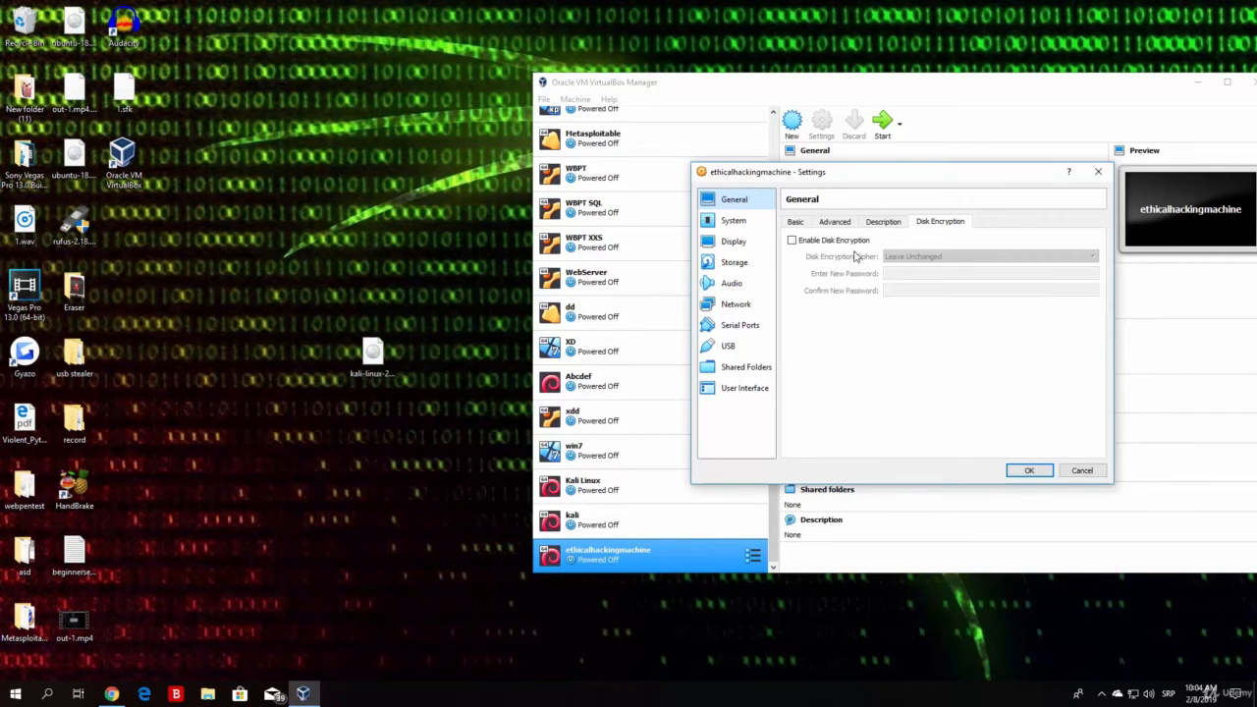
# Try 2 processors with a 53% execution cap in the machine's System settings, and return to 1 processor and 100%
pyautogui.click(734, 224)
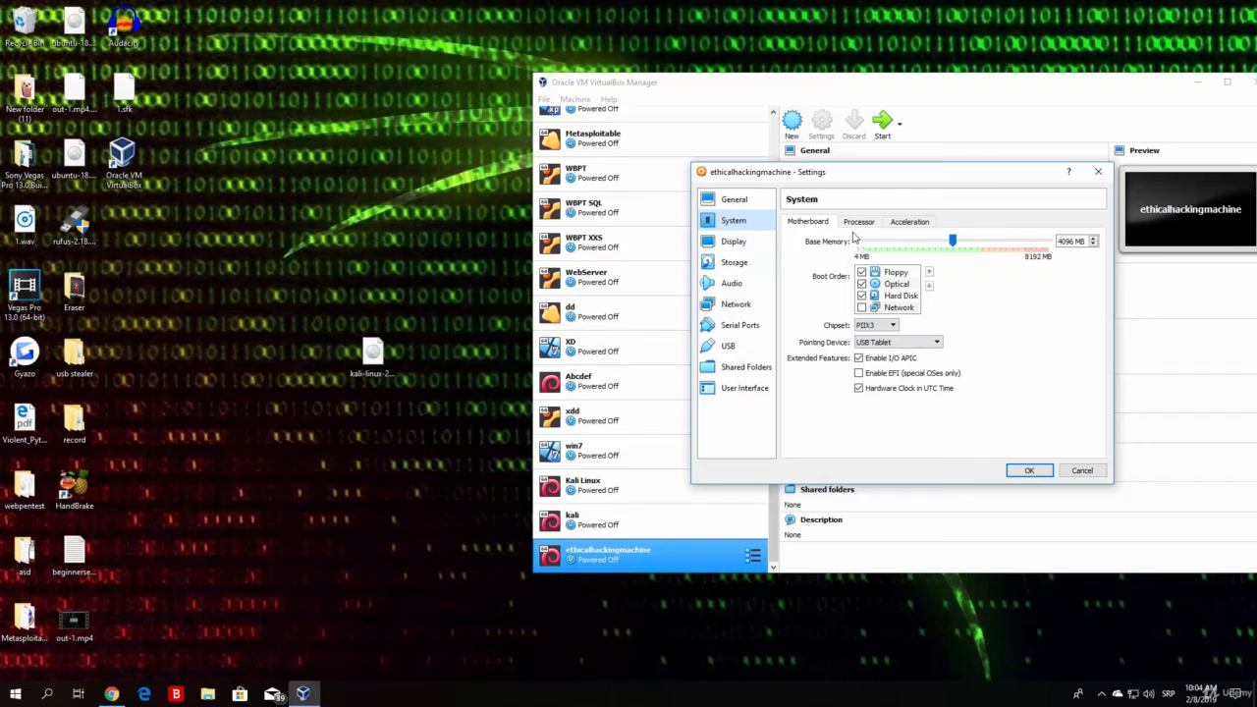
pyautogui.click(857, 224)
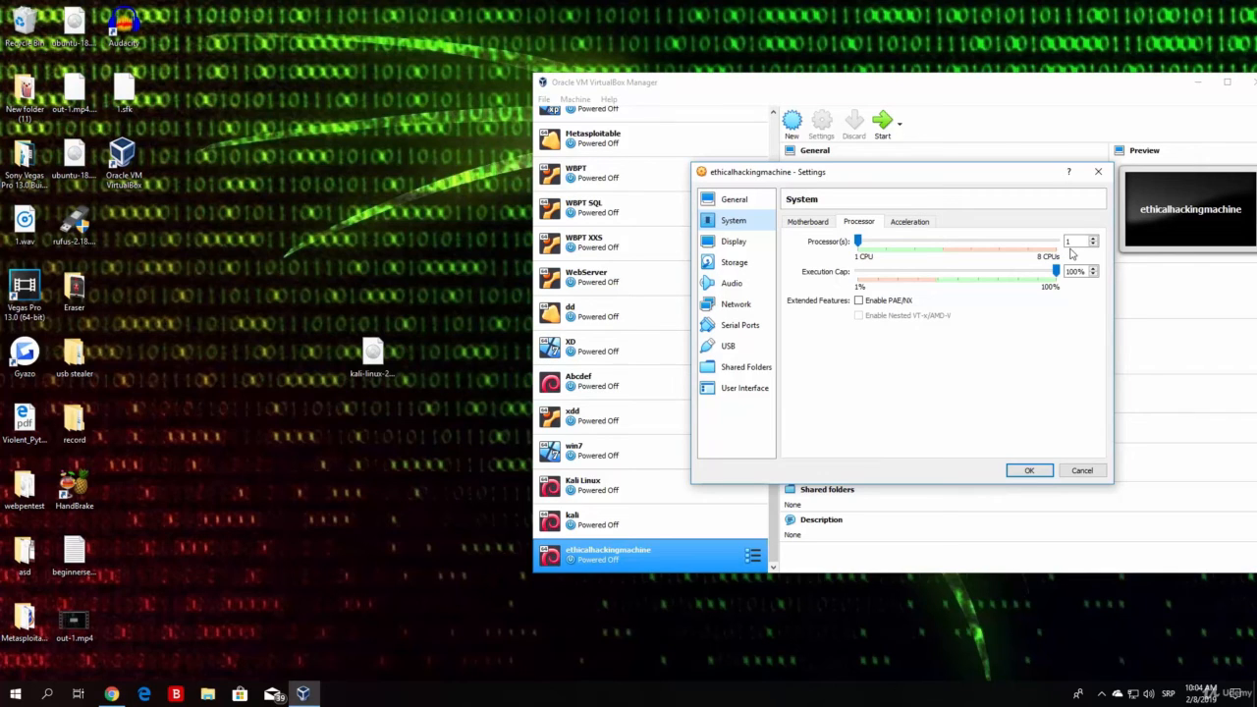
pyautogui.click(860, 242)
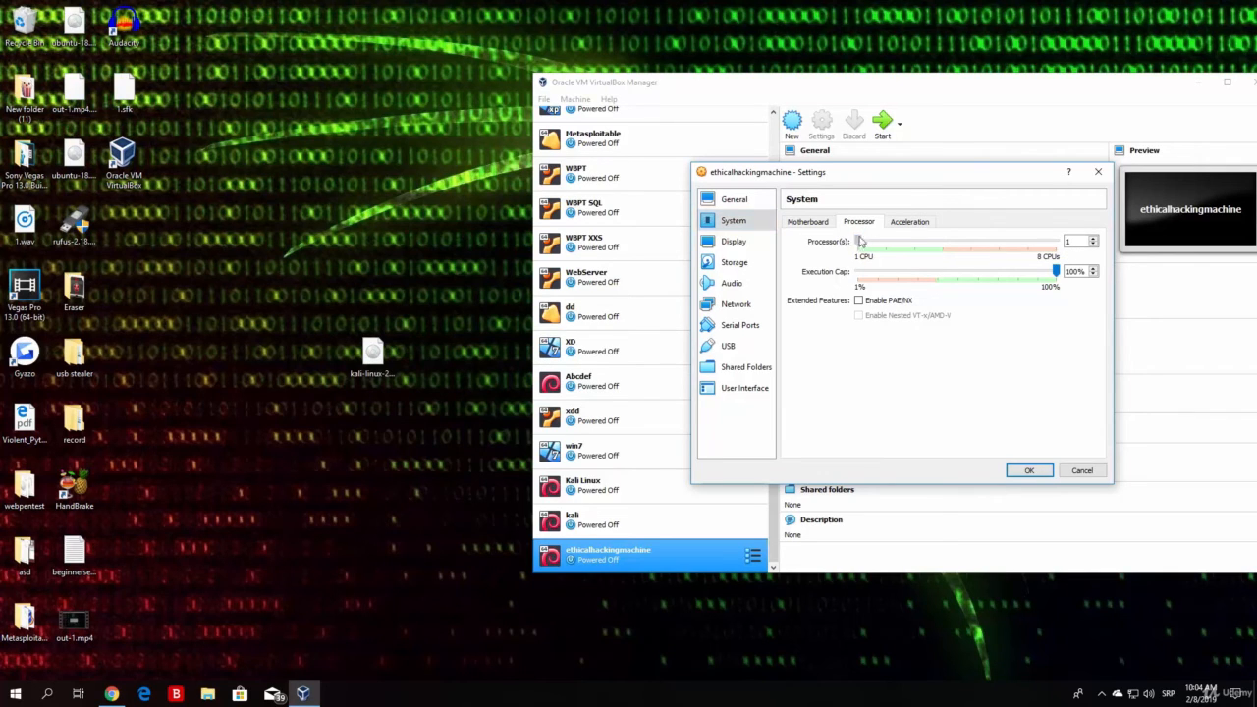
pyautogui.moveTo(860, 241); pyautogui.dragTo(884, 244)
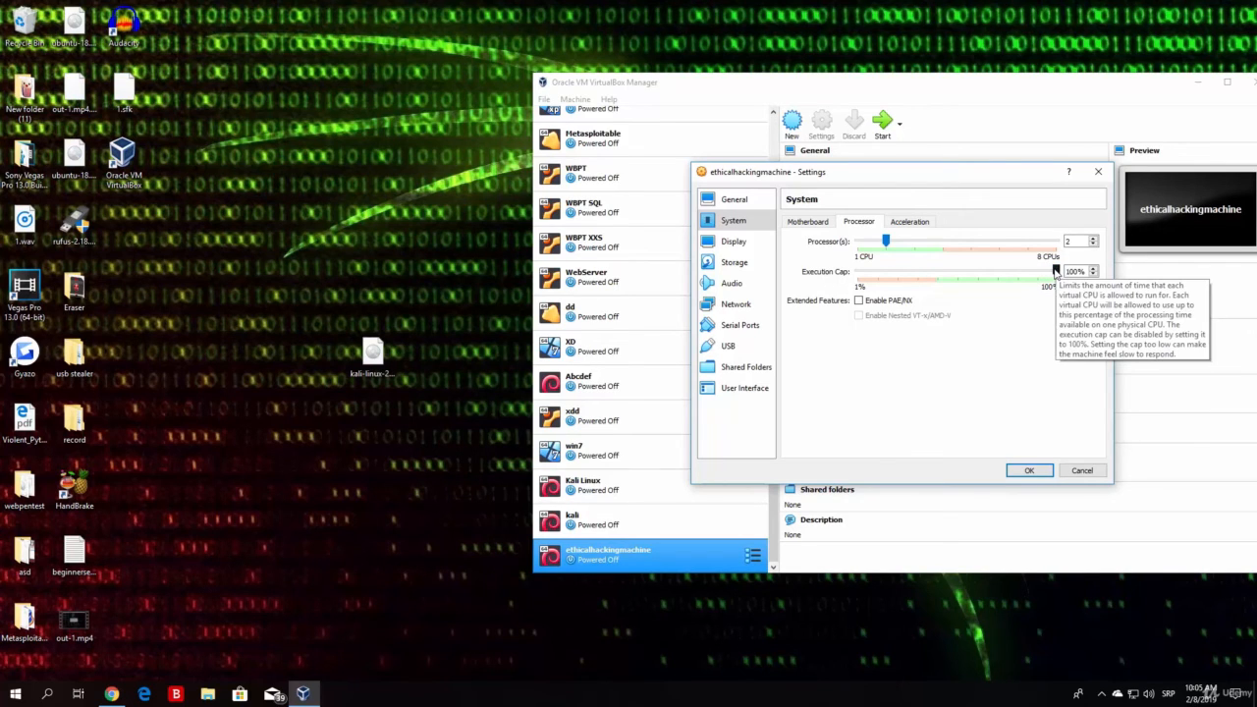
pyautogui.moveTo(1055, 272); pyautogui.dragTo(963, 275)
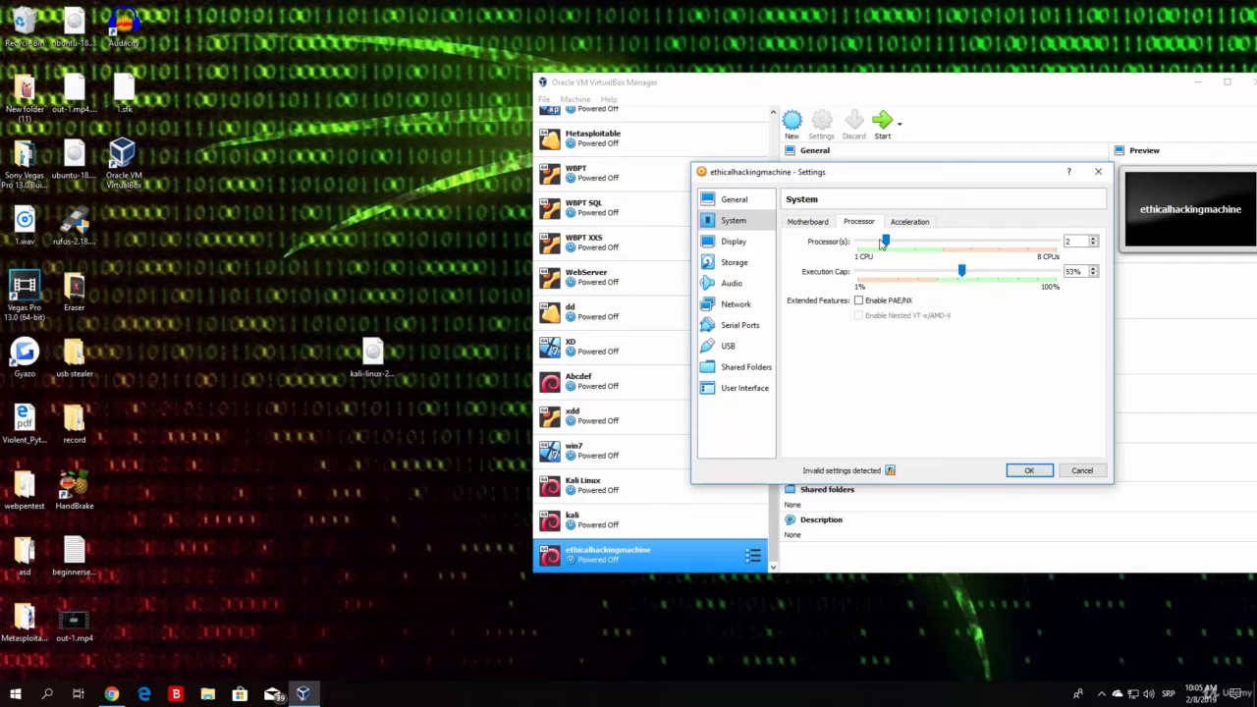
pyautogui.moveTo(885, 242); pyautogui.dragTo(850, 245)
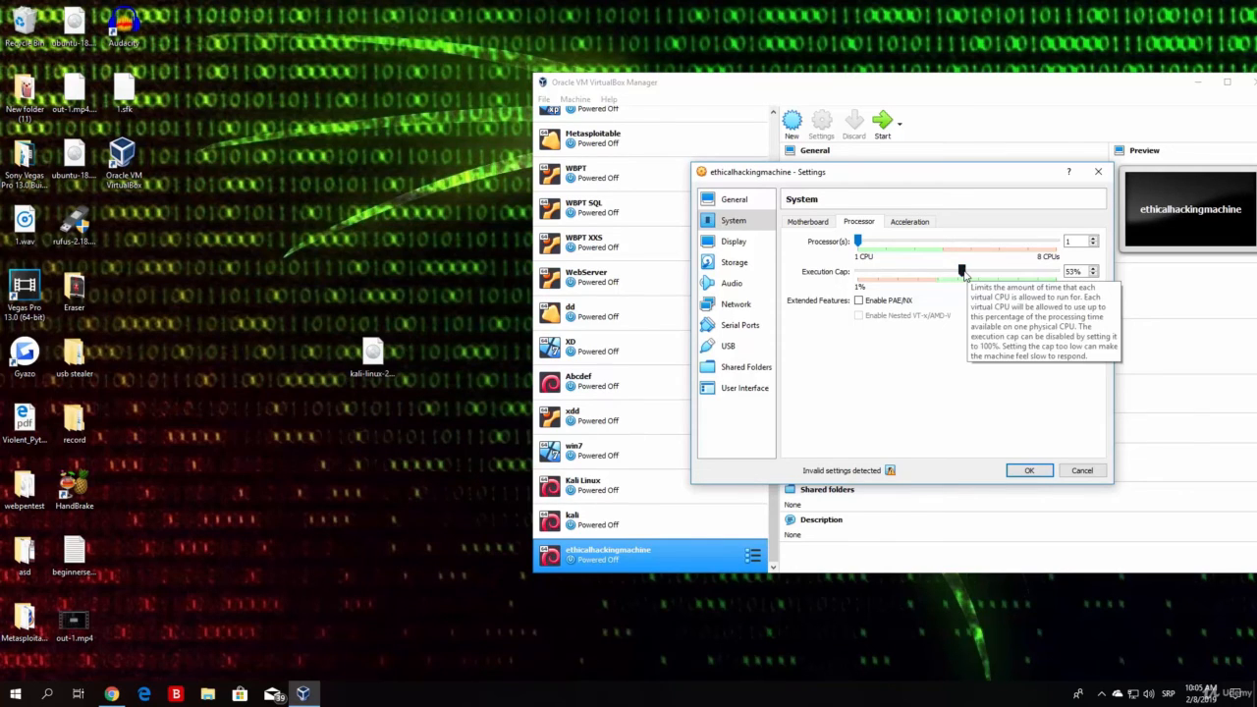
pyautogui.moveTo(963, 275); pyautogui.dragTo(1060, 272)
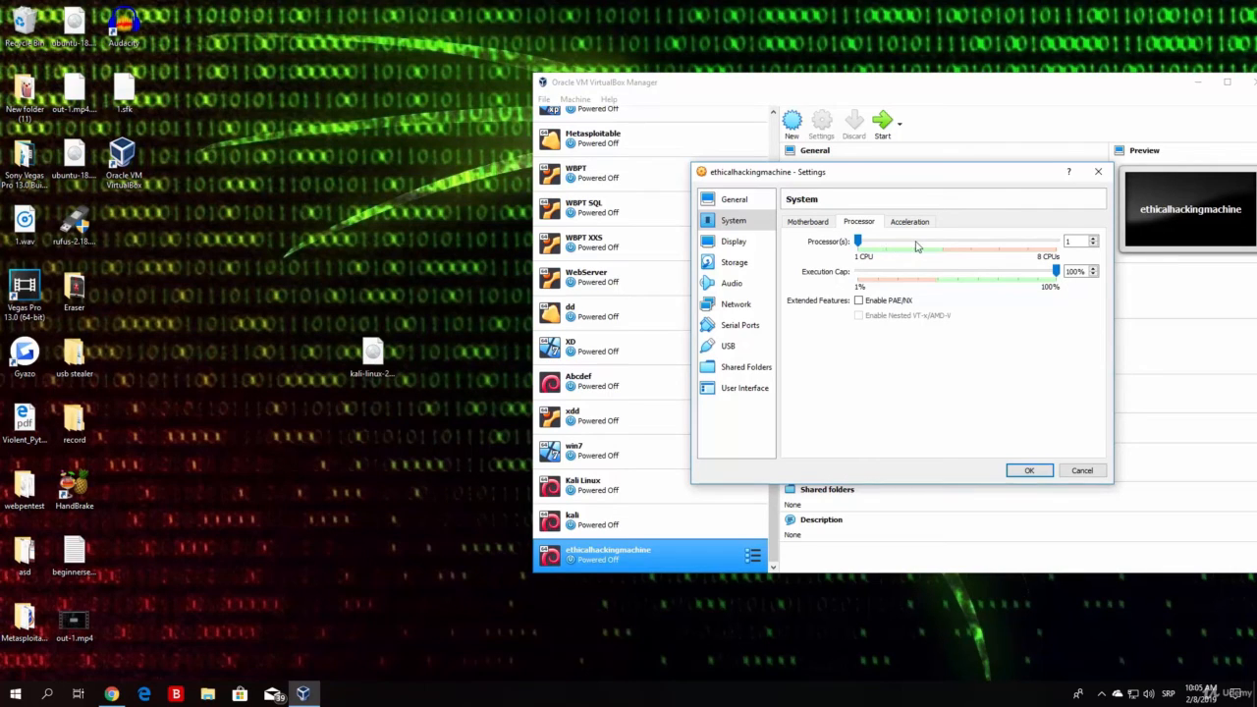
pyautogui.moveTo(859, 243); pyautogui.dragTo(877, 245)
pyautogui.click(1069, 242)
# Remove the empty optical drive from the IDE controller in the machine's Storage settings
pyautogui.click(734, 246)
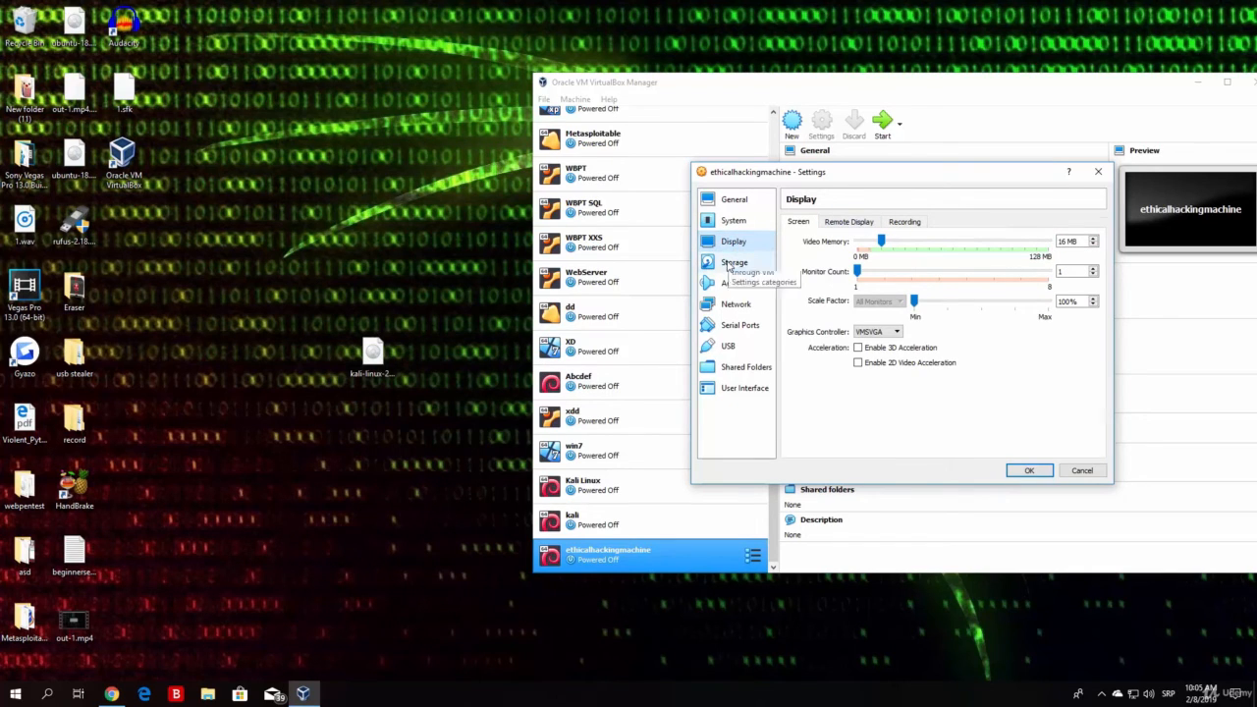
pyautogui.click(729, 265)
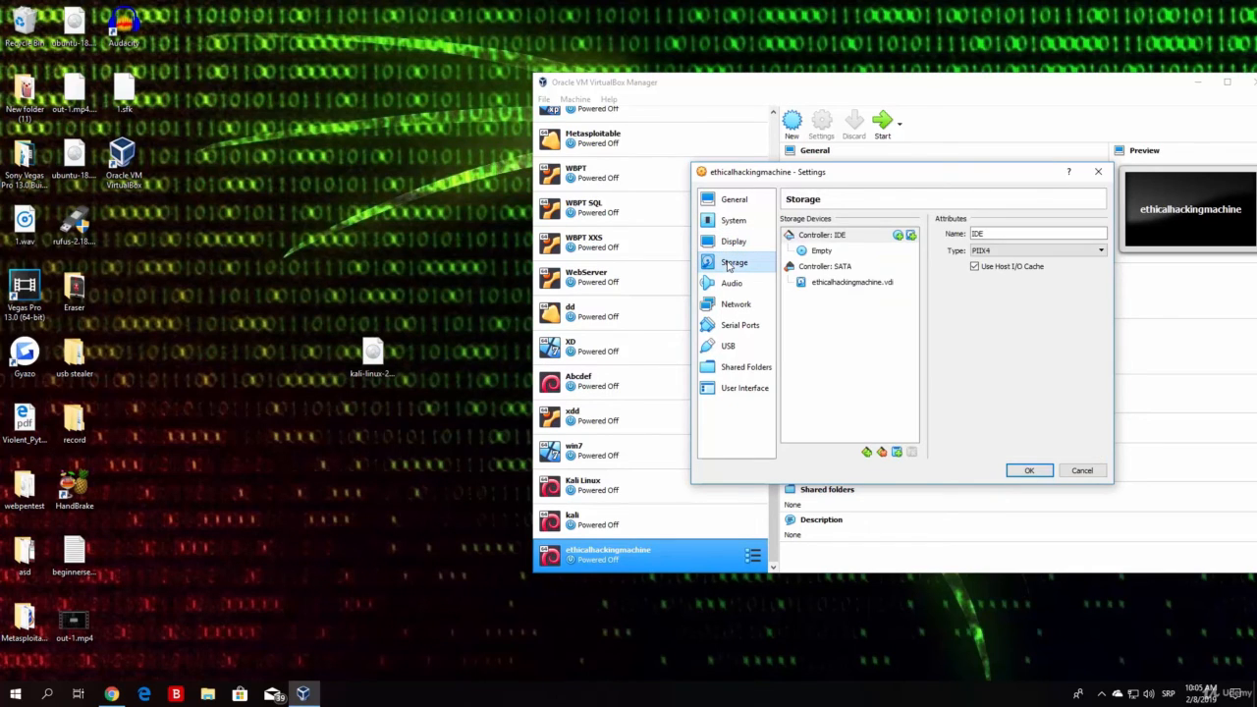
pyautogui.click(386, 376)
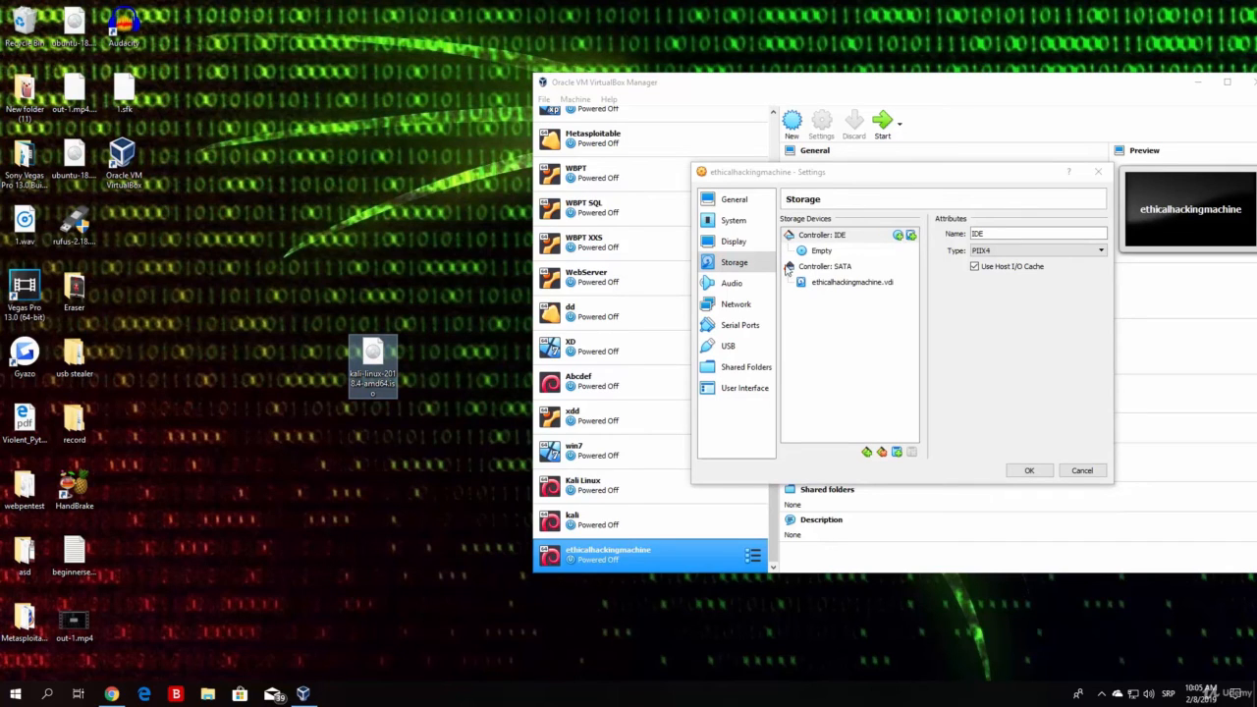
pyautogui.click(822, 252)
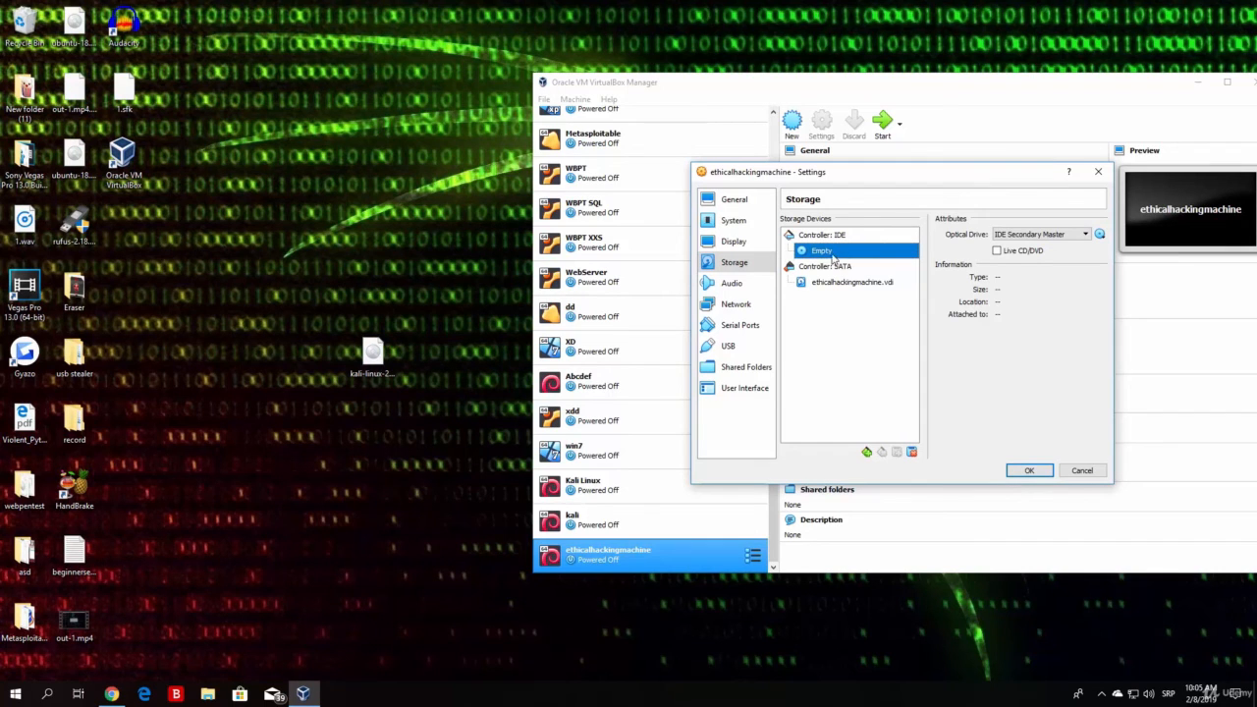
pyautogui.rightClick(825, 252)
pyautogui.click(872, 260)
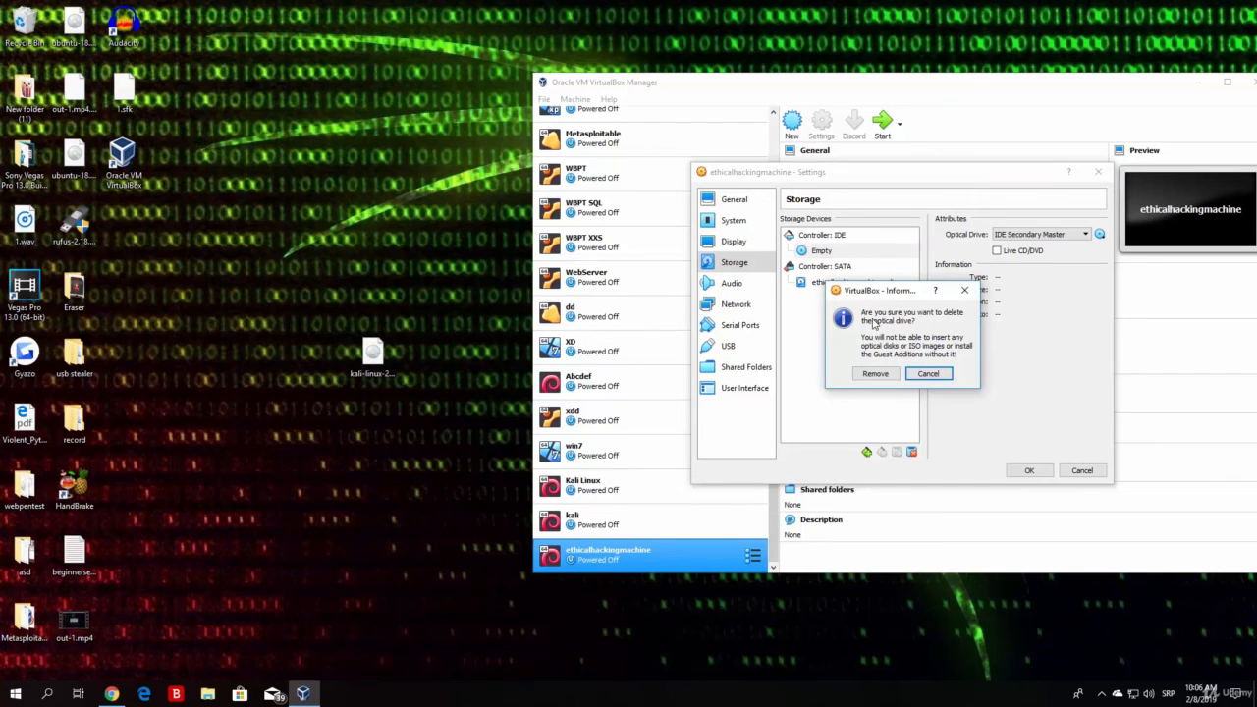
pyautogui.click(875, 373)
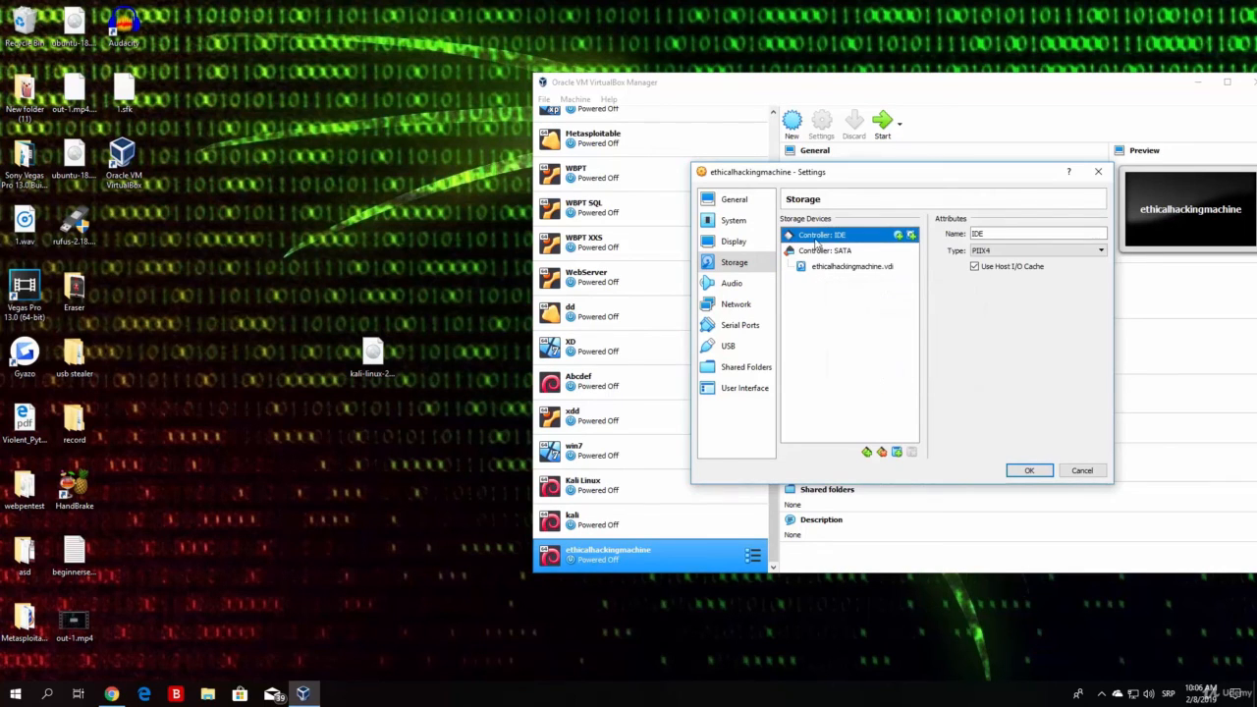
# Add an optical drive to the IDE controller and load kali-linux-2018.4-amd64.iso into it
pyautogui.click(898, 236)
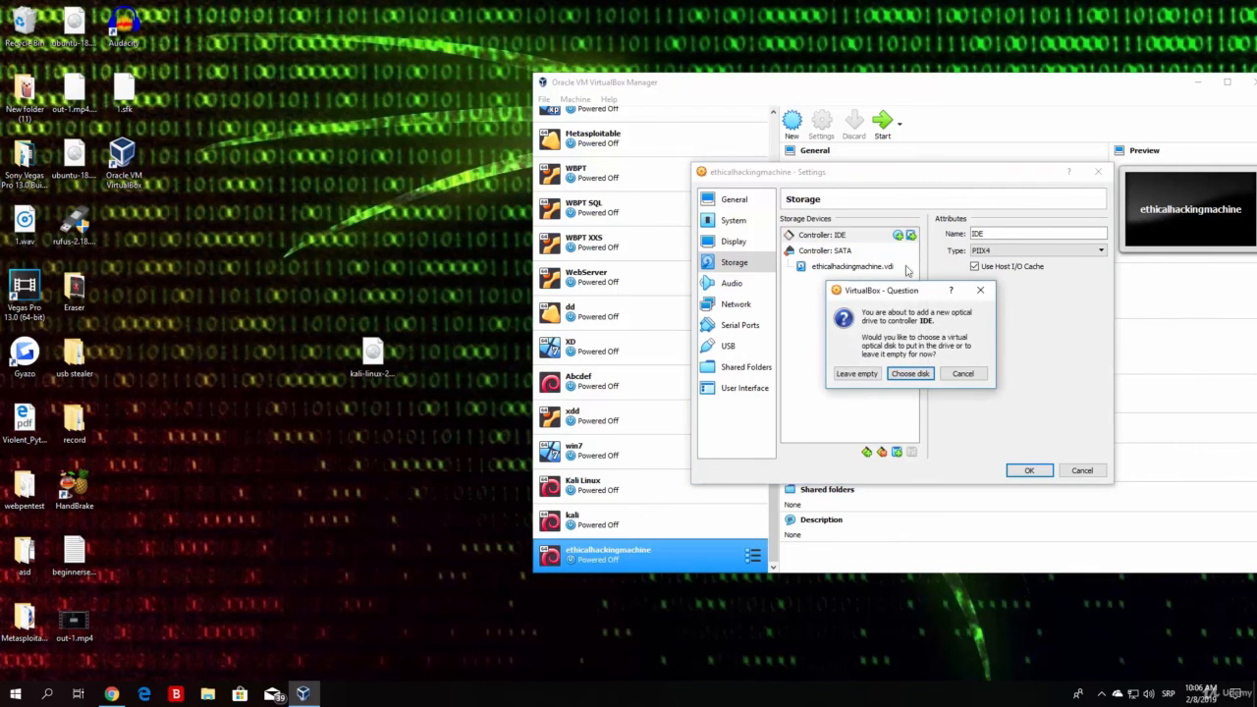
pyautogui.click(908, 375)
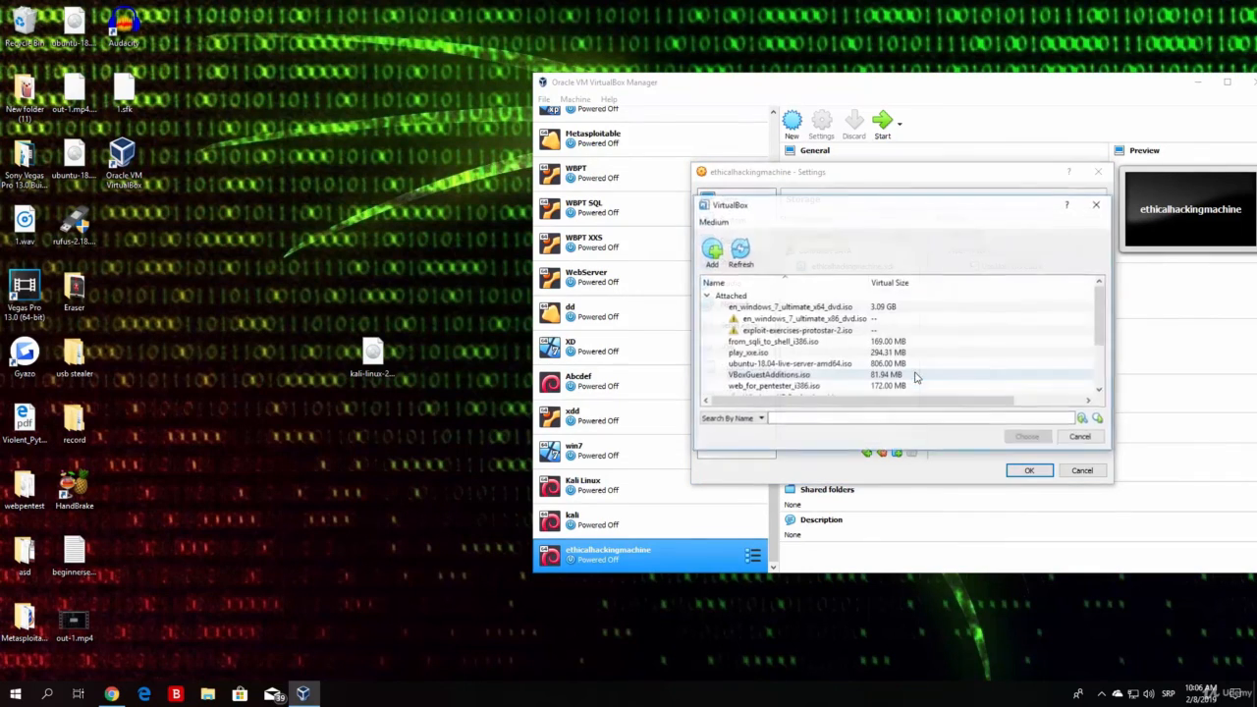
pyautogui.moveTo(1096, 315); pyautogui.dragTo(1103, 364)
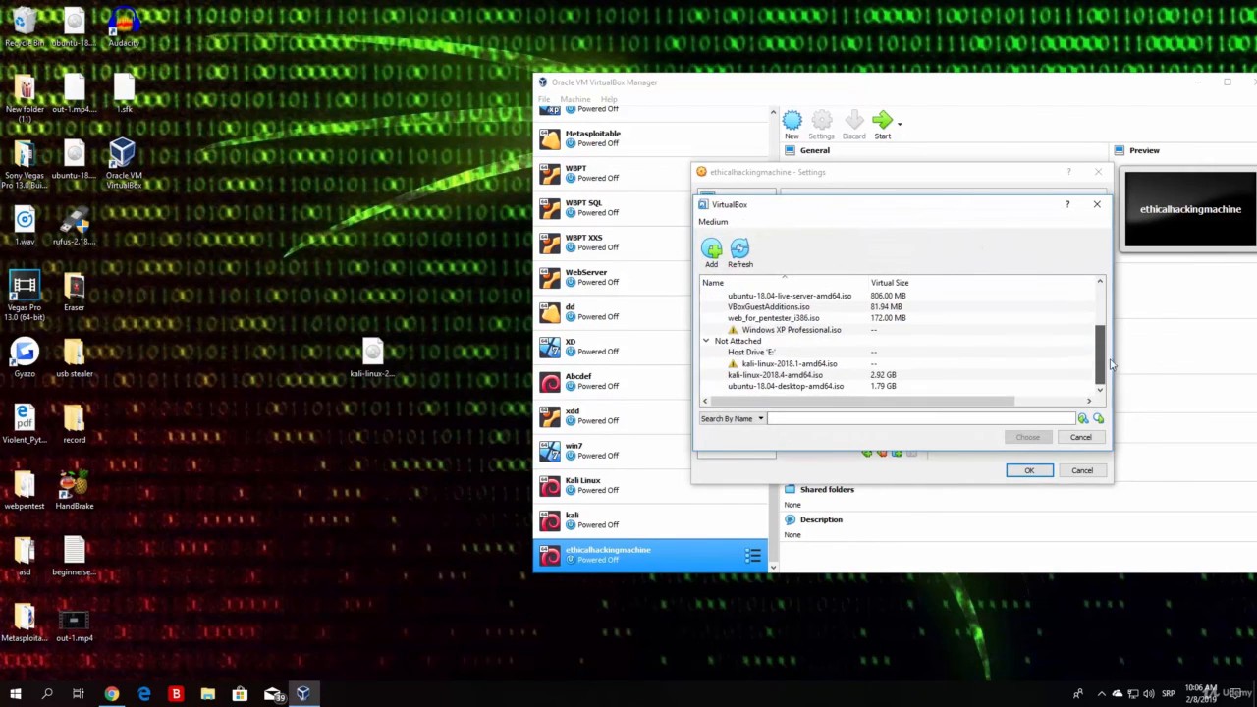
pyautogui.click(365, 355)
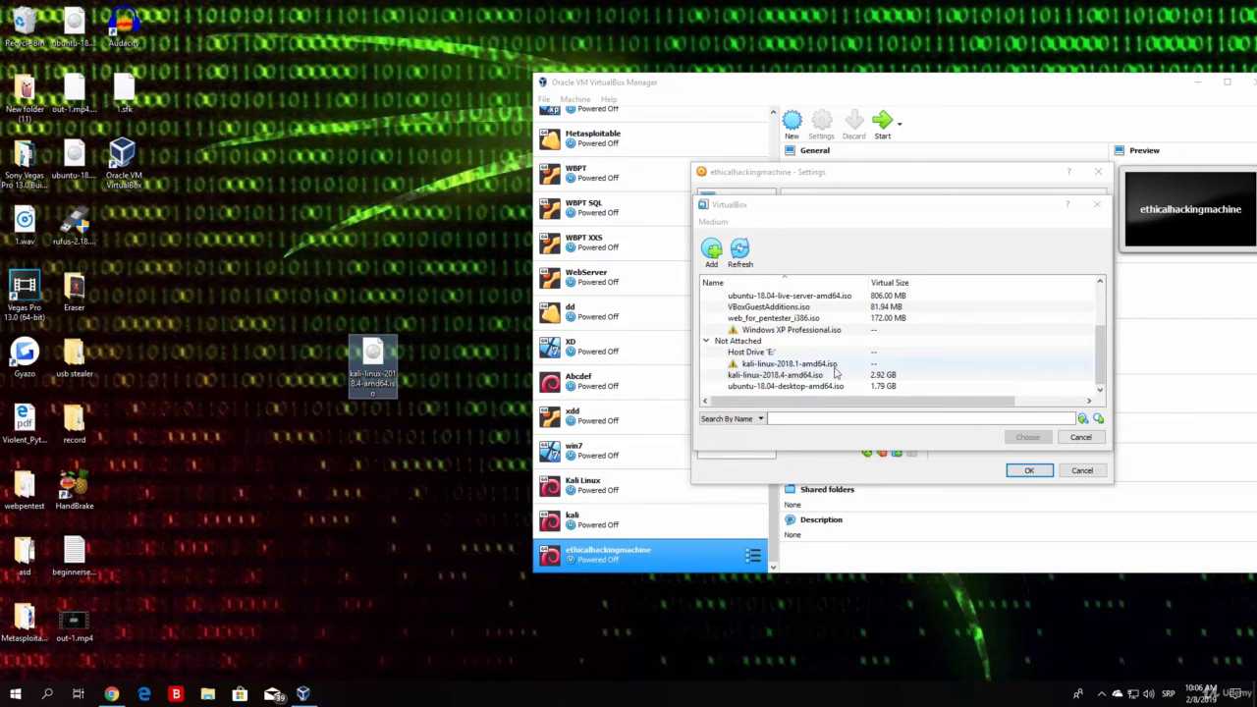
pyautogui.click(746, 376)
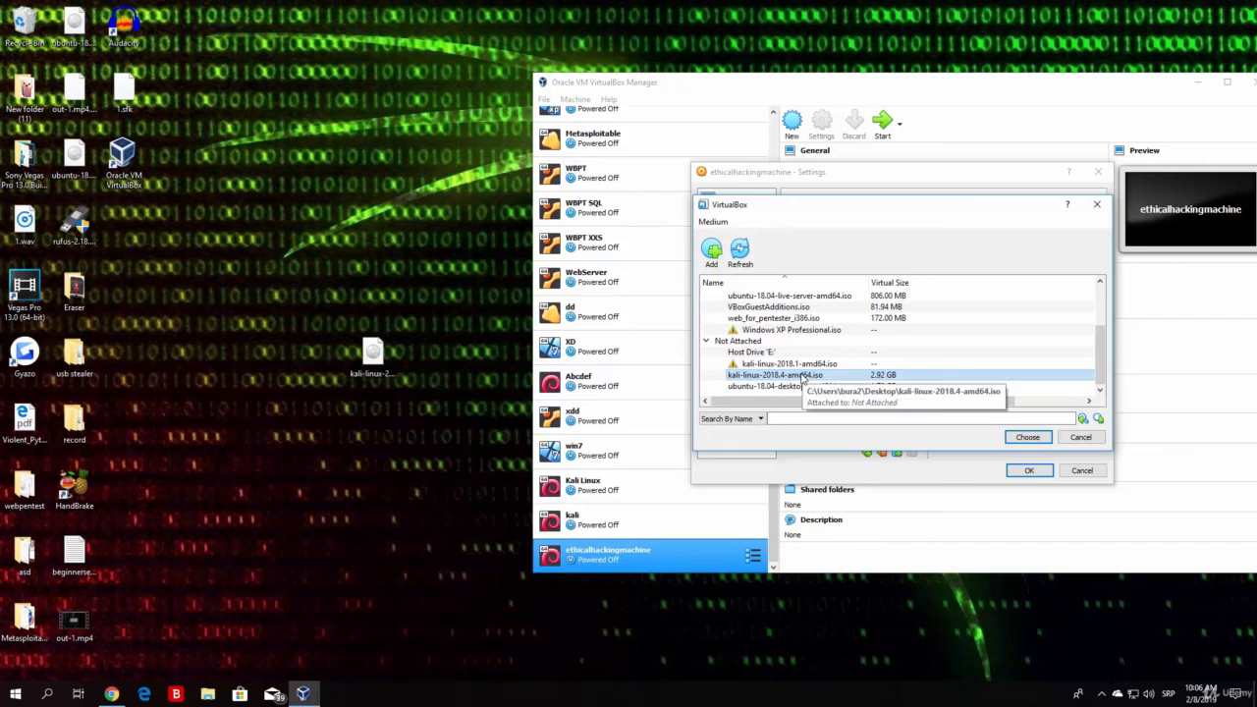
pyautogui.click(1027, 437)
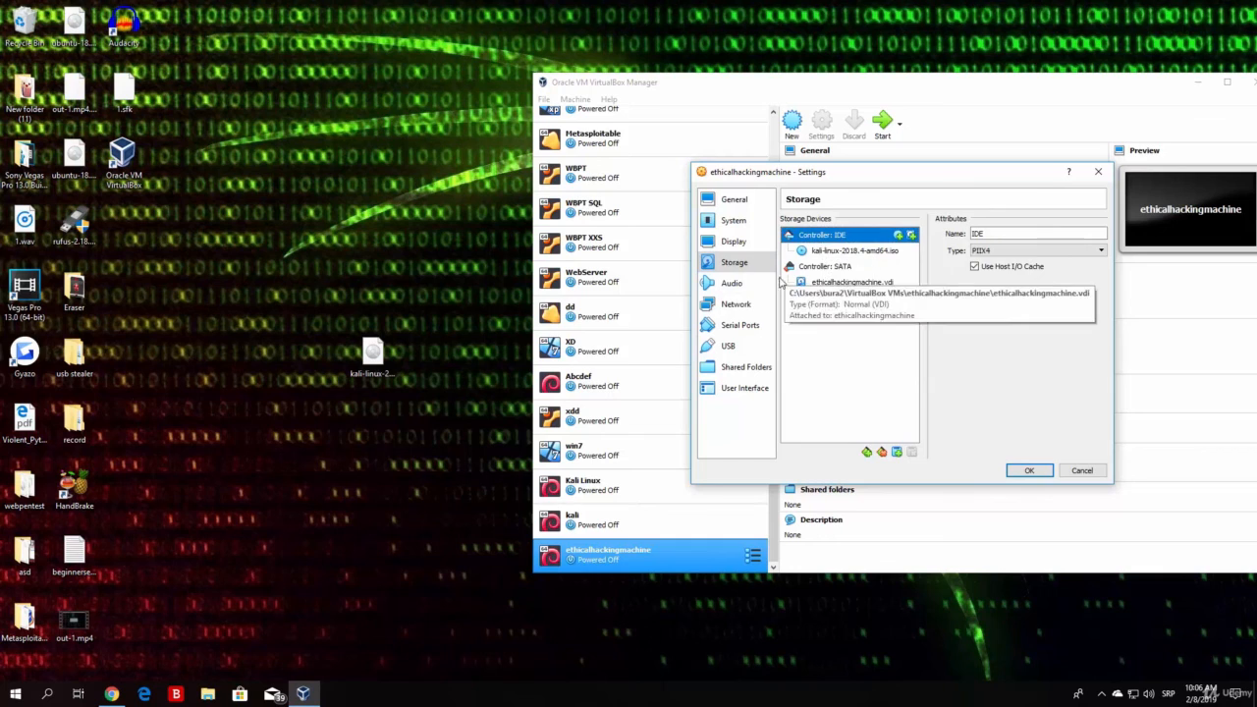
# Examine the machine's Audio, Network, Serial Ports, USB and Shared Folders settings
pyautogui.click(731, 283)
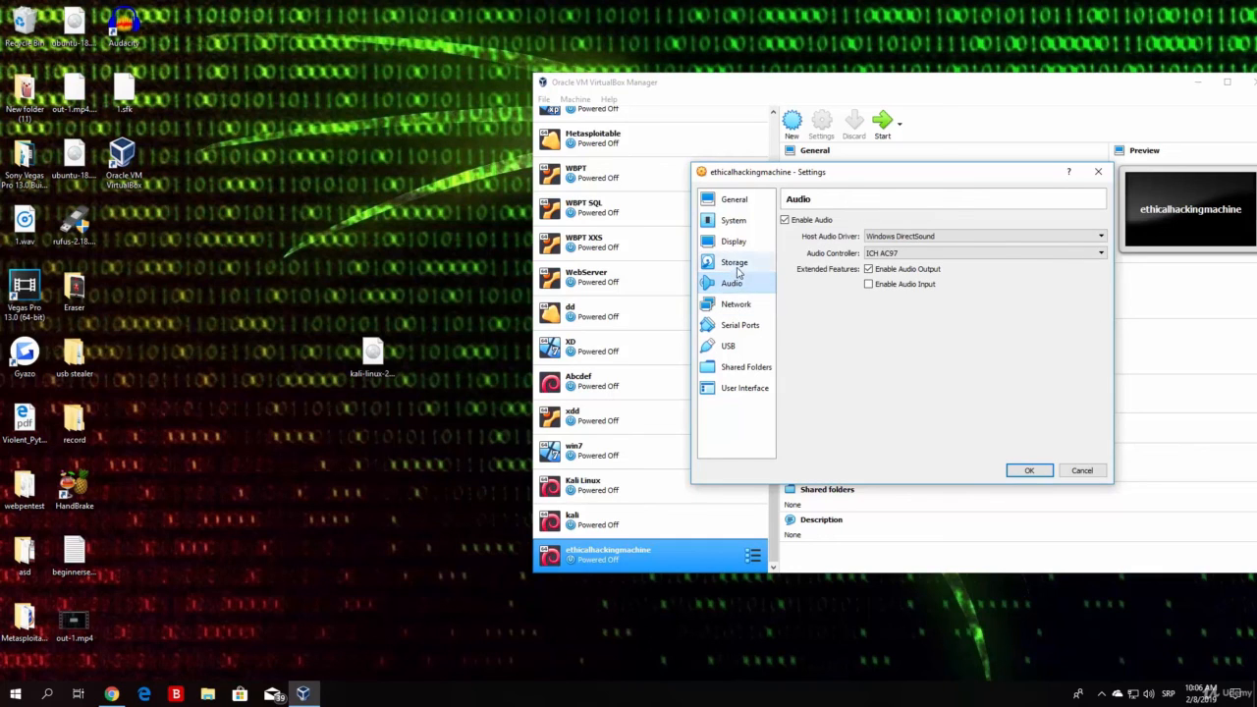
pyautogui.click(733, 263)
pyautogui.click(731, 283)
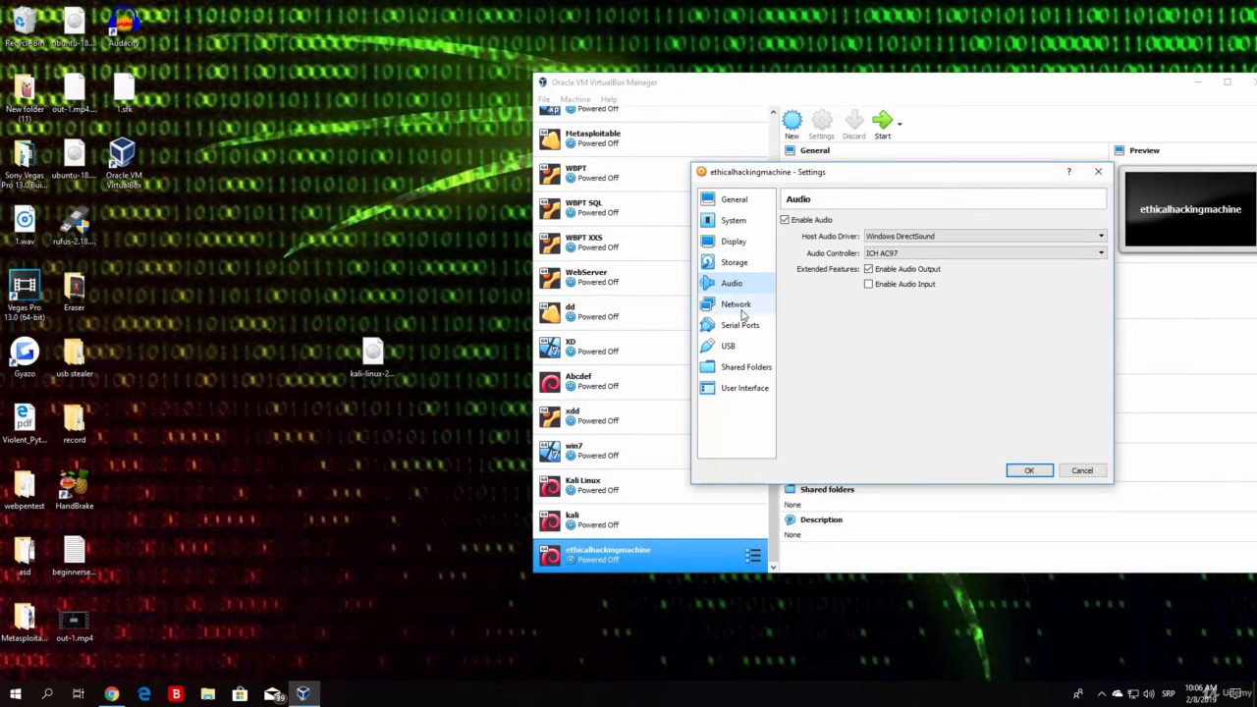
pyautogui.click(739, 307)
pyautogui.click(738, 325)
pyautogui.click(732, 347)
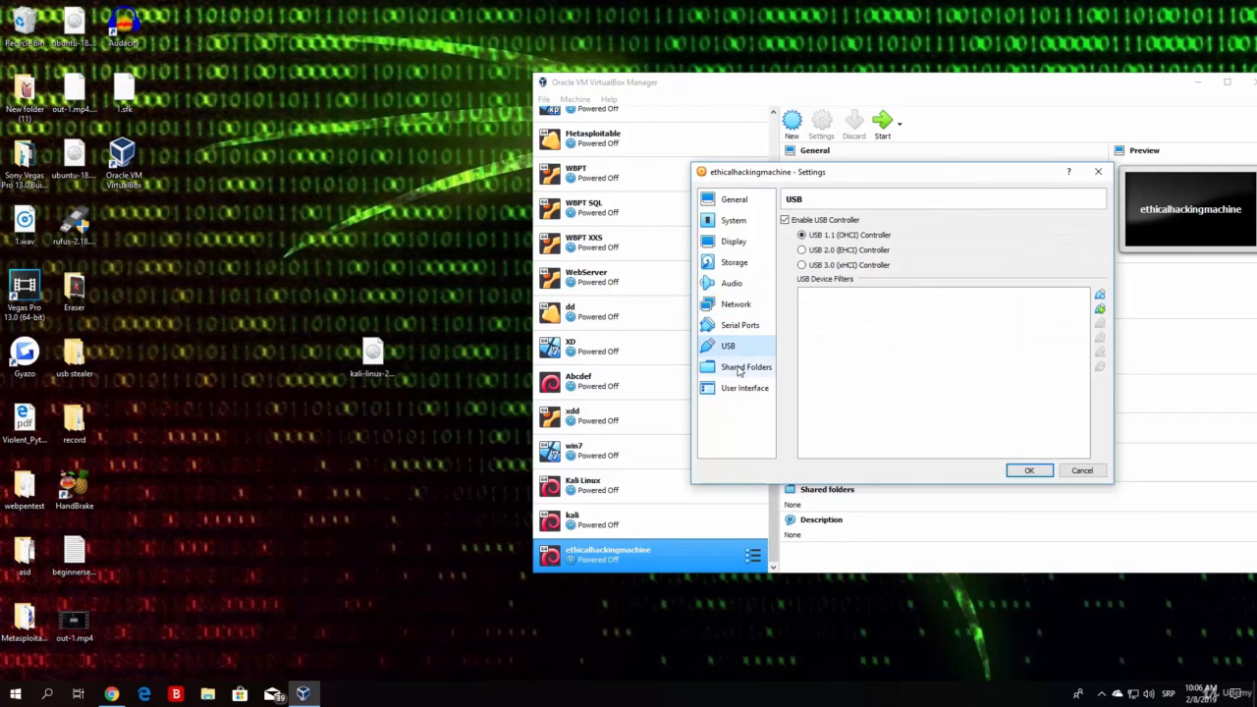
pyautogui.click(739, 368)
pyautogui.click(736, 306)
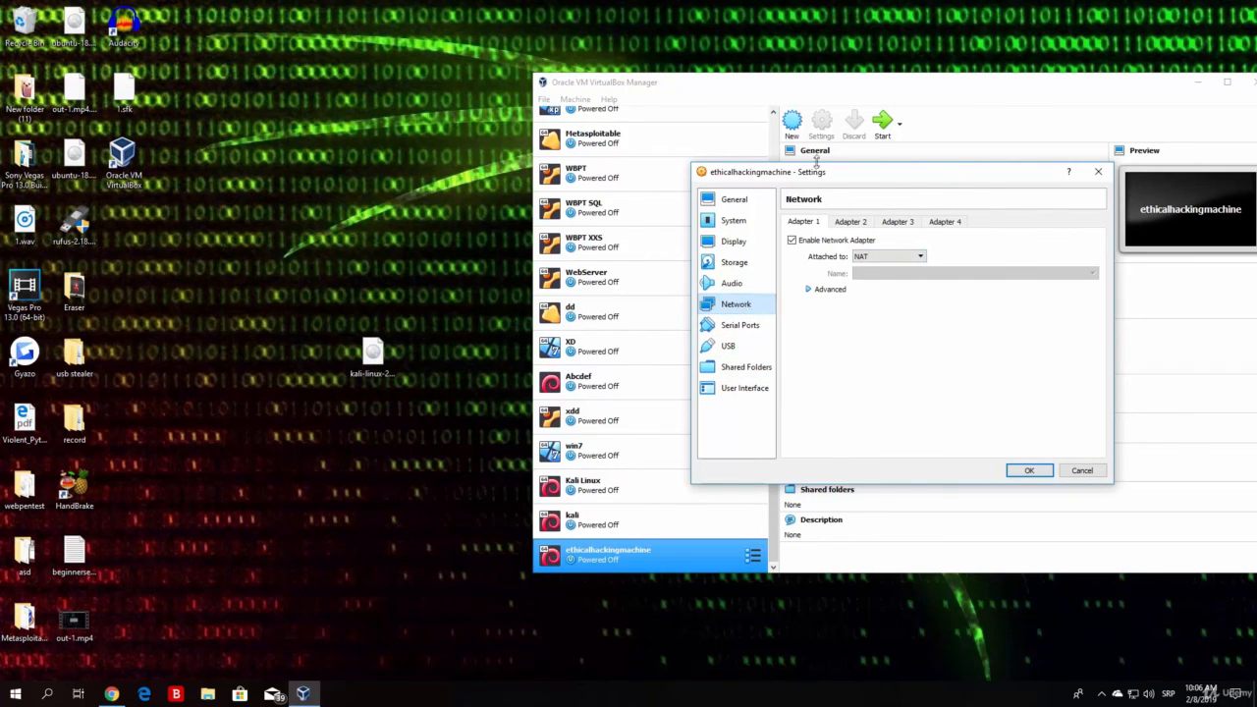
pyautogui.click(737, 278)
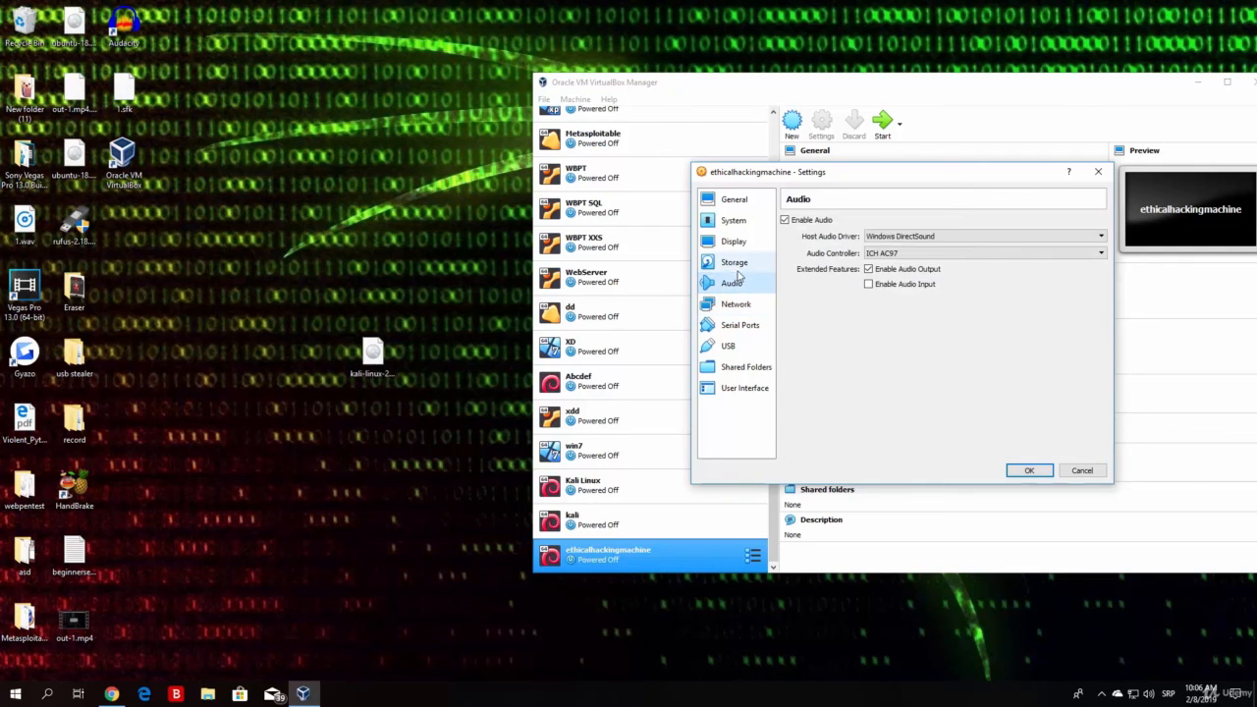
# Check the Kali Linux image attached in the Storage settings and save the machine's configuration
pyautogui.click(736, 267)
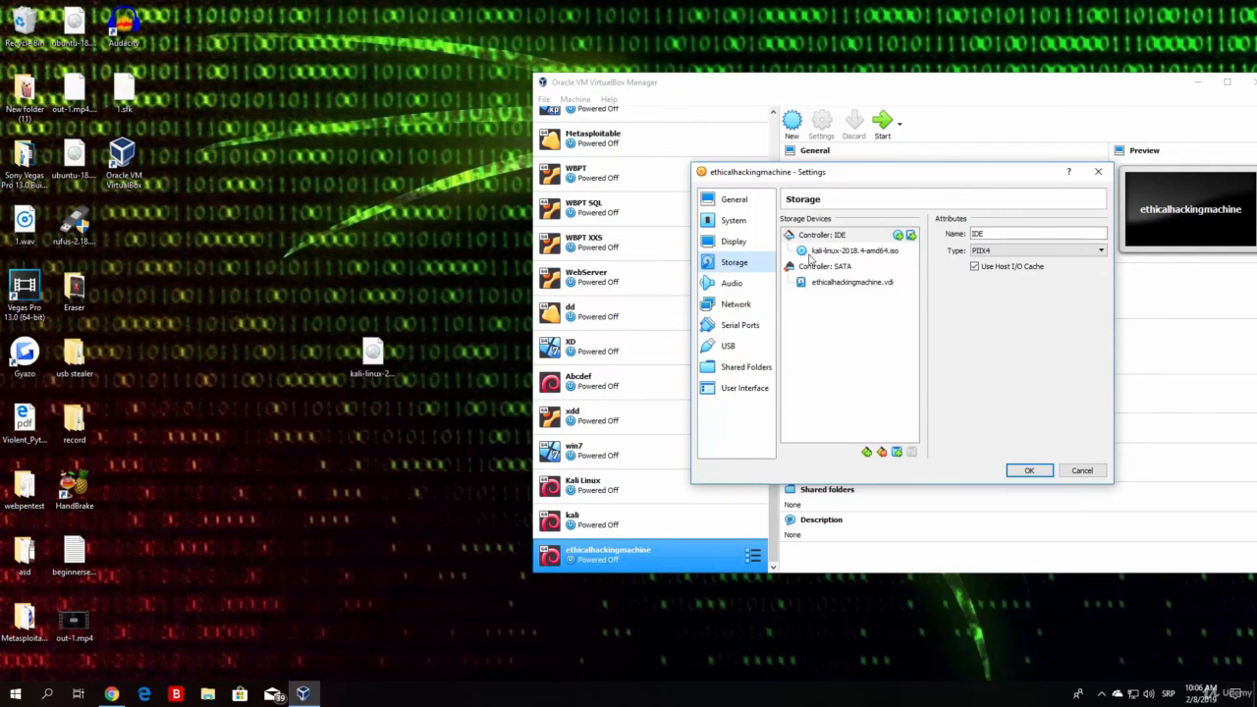
pyautogui.click(1027, 472)
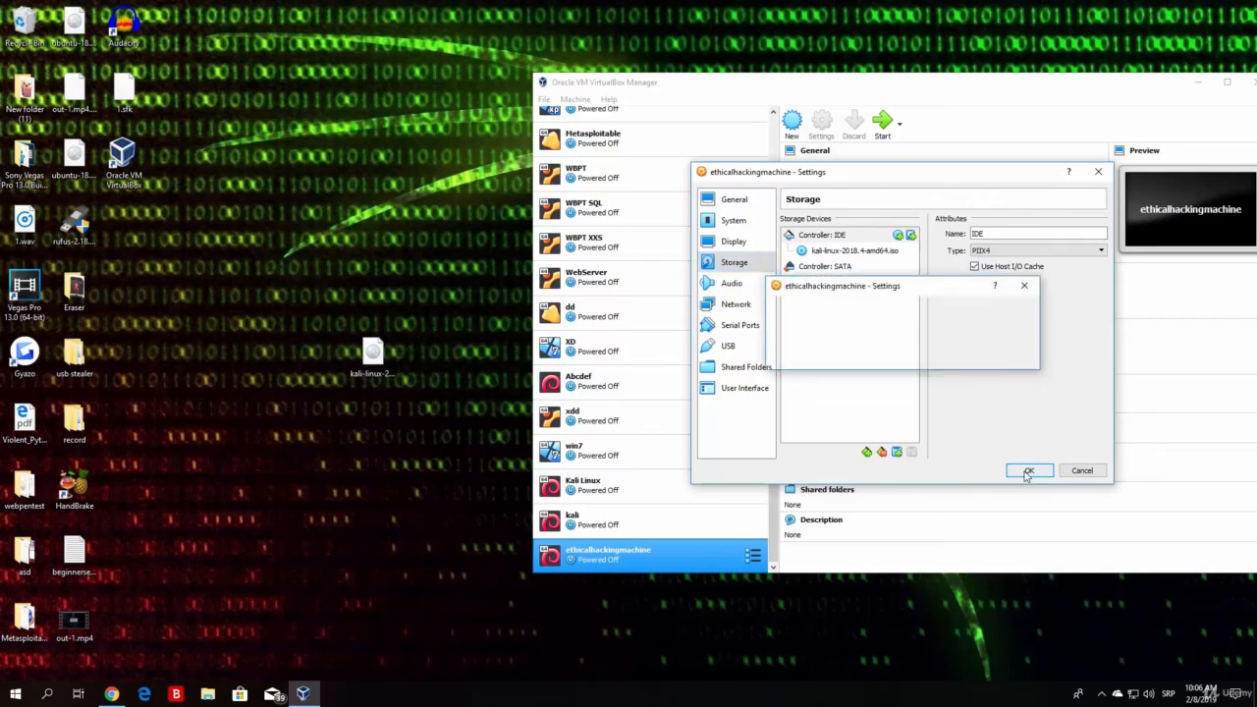